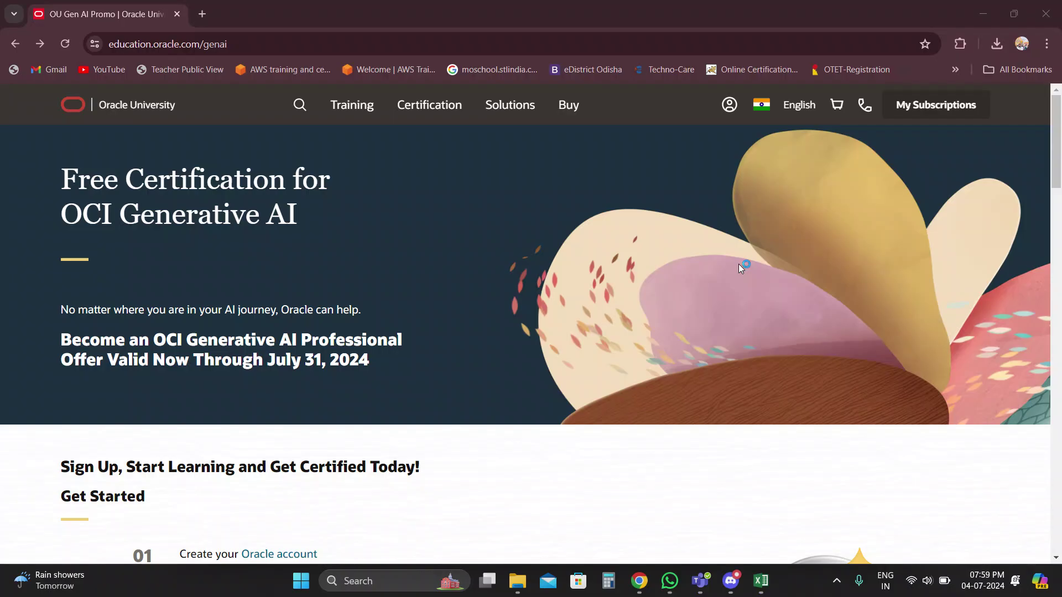
Scroll to the Get Started steps and follow step 01's 'Oracle account' link to the sign-up form.
scroll(740, 268, down, 1)
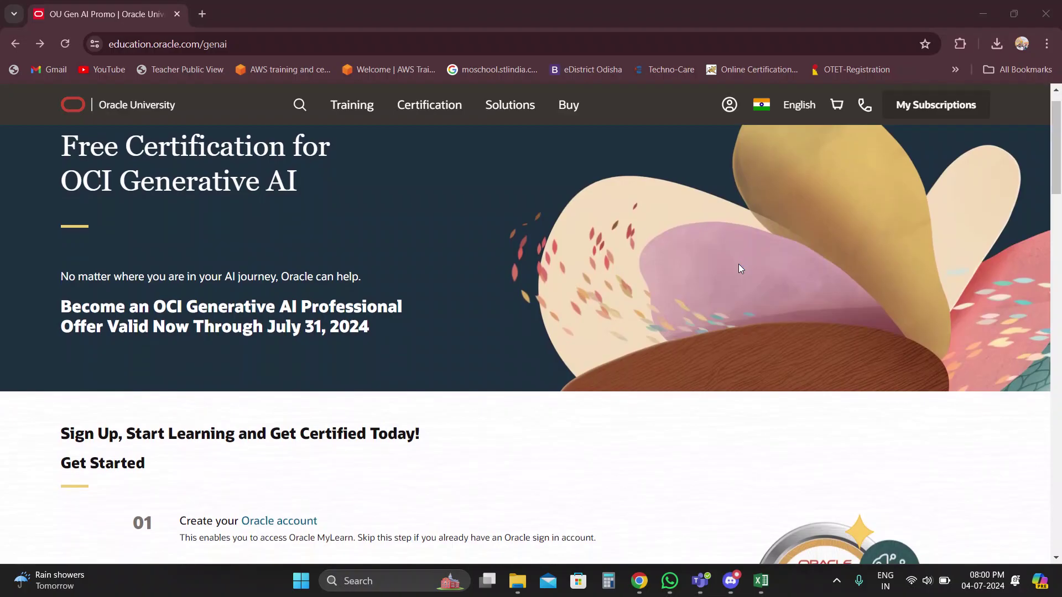
scroll(740, 268, down, 3)
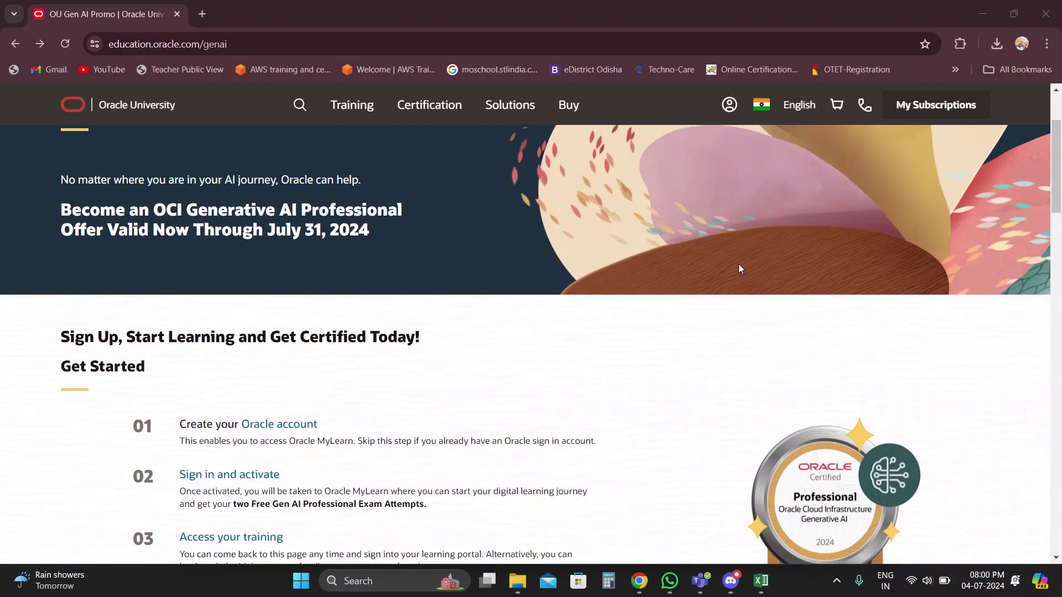
scroll(740, 268, down, 1)
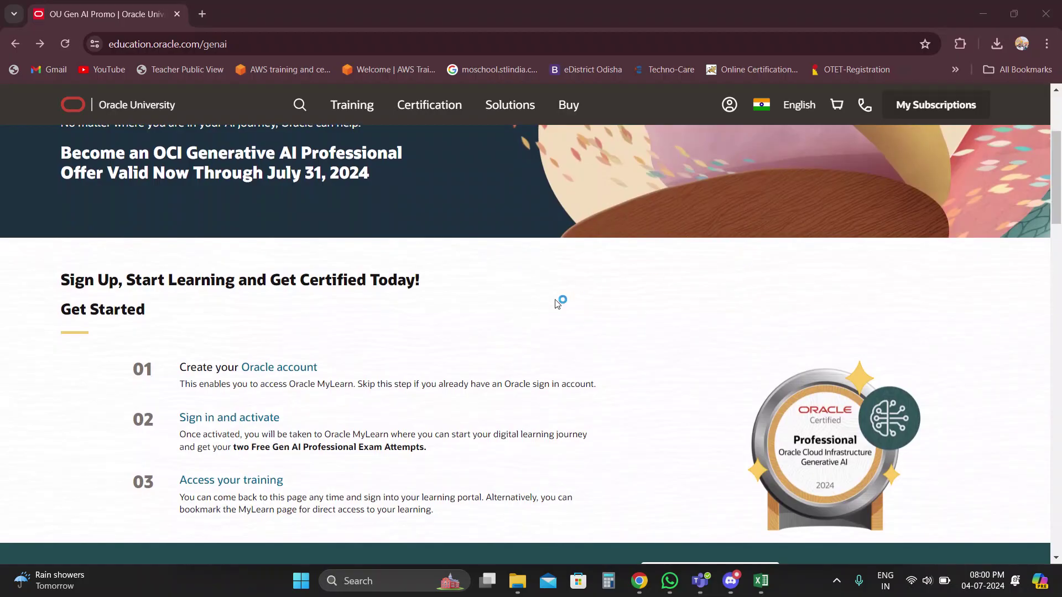
scroll(558, 302, down, 1)
scroll(558, 303, up, 1)
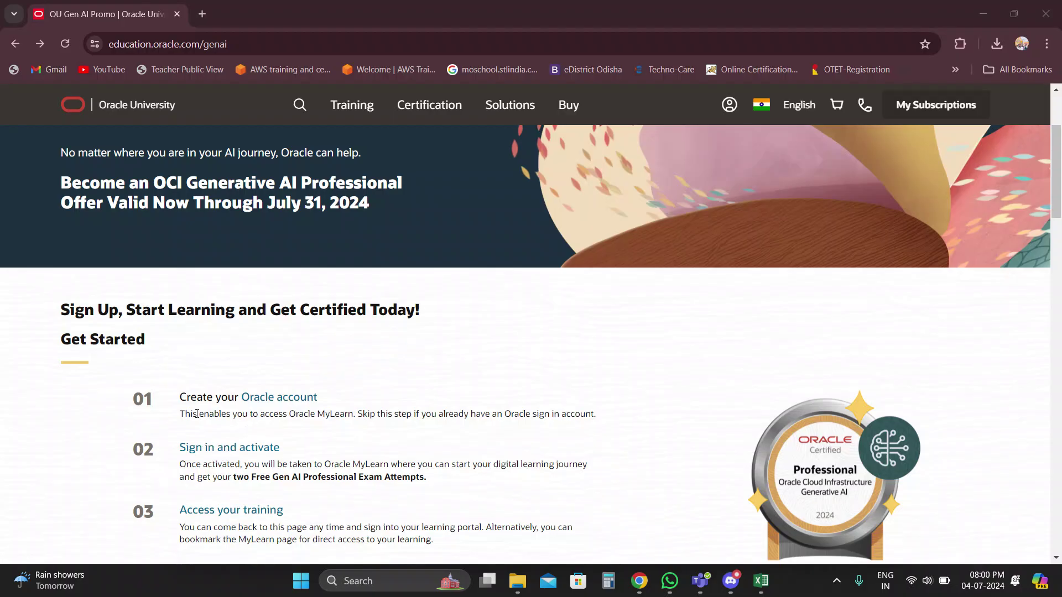
click(271, 399)
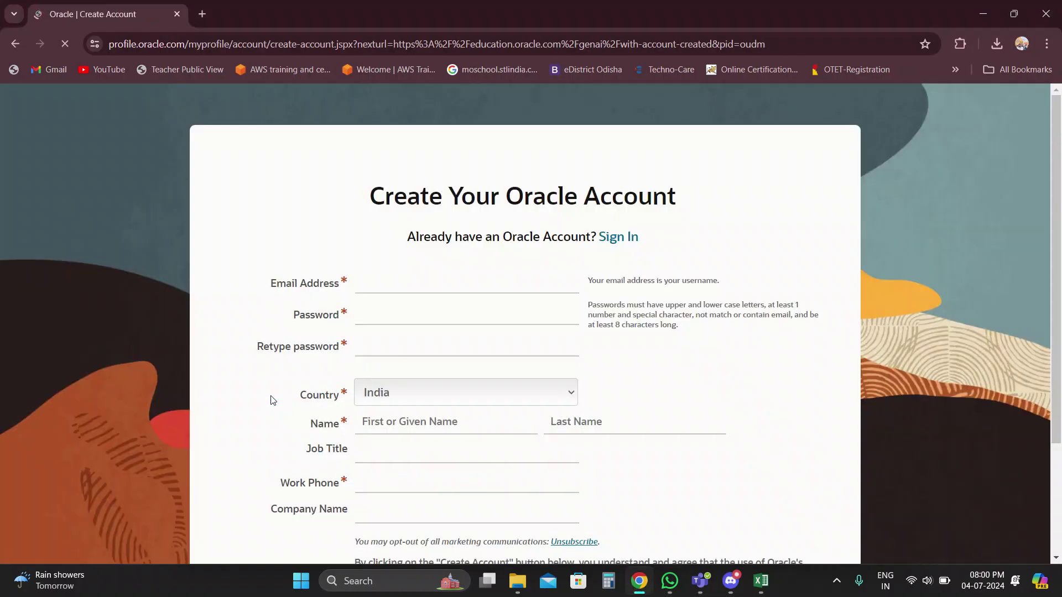
Replace the autofilled email with the user's address and enter the account password twice.
click(481, 320)
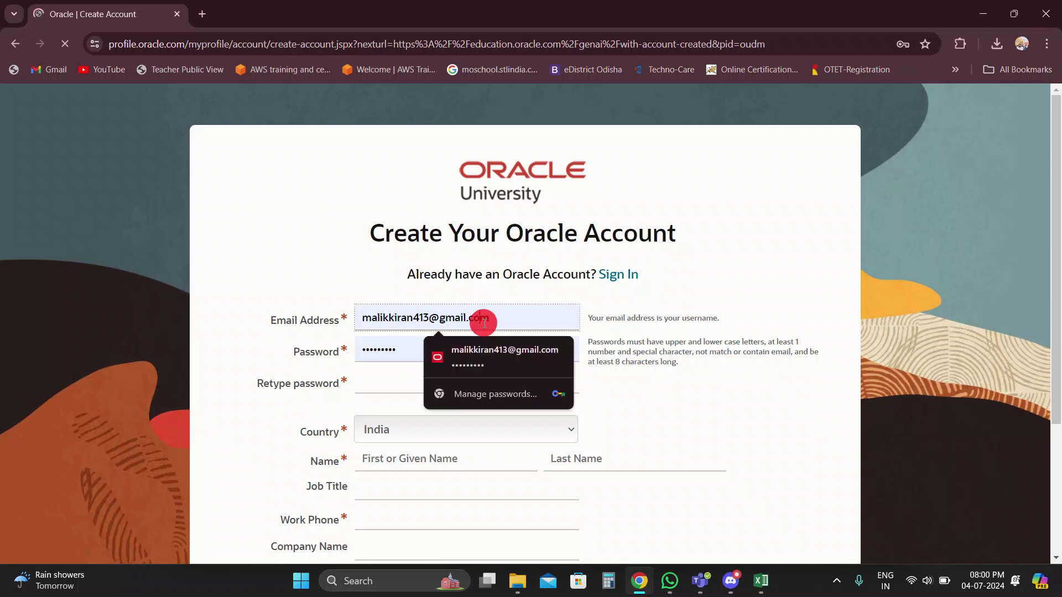
key(BackSpace)
key(BackSpace)
key(BackSpace)
key(BackSpace)
key(BackSpace)
key(BackSpace)
key(BackSpace)
key(BackSpace)
key(BackSpace)
key(BackSpace)
key(BackSpace)
key(BackSpace)
key(BackSpace)
key(BackSpace)
key(BackSpace)
key(BackSpace)
key(BackSpace)
key(BackSpace)
key(BackSpace)
key(BackSpace)
key(BackSpace)
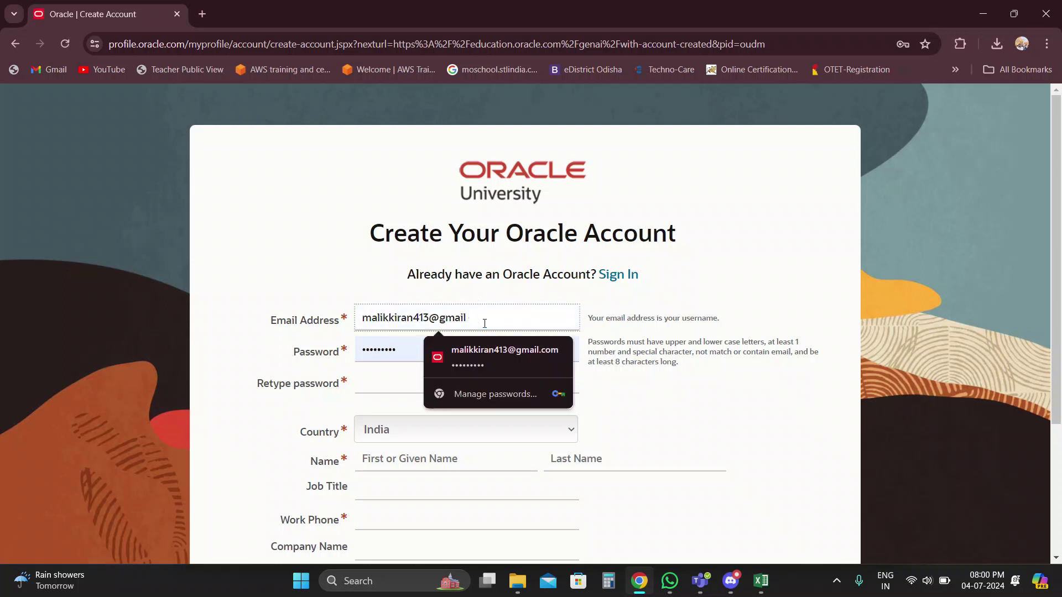
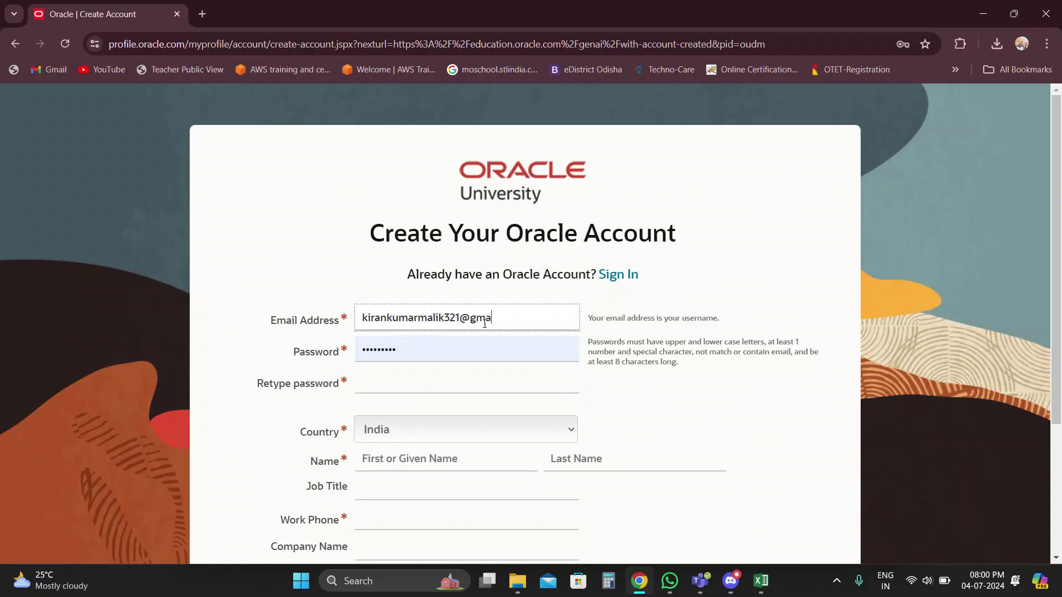
click(426, 350)
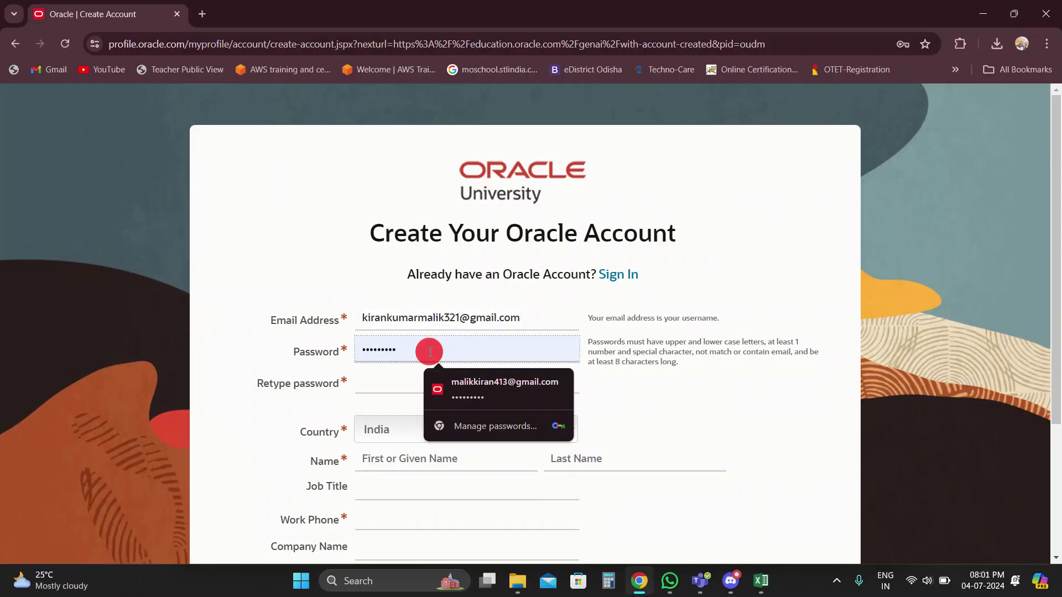
key(BackSpace)
key(BackSpace)
key(BackSpace)
key(BackSpace)
key(BackSpace)
key(BackSpace)
key(BackSpace)
key(BackSpace)
key(BackSpace)
text(•••••••••)
click(372, 412)
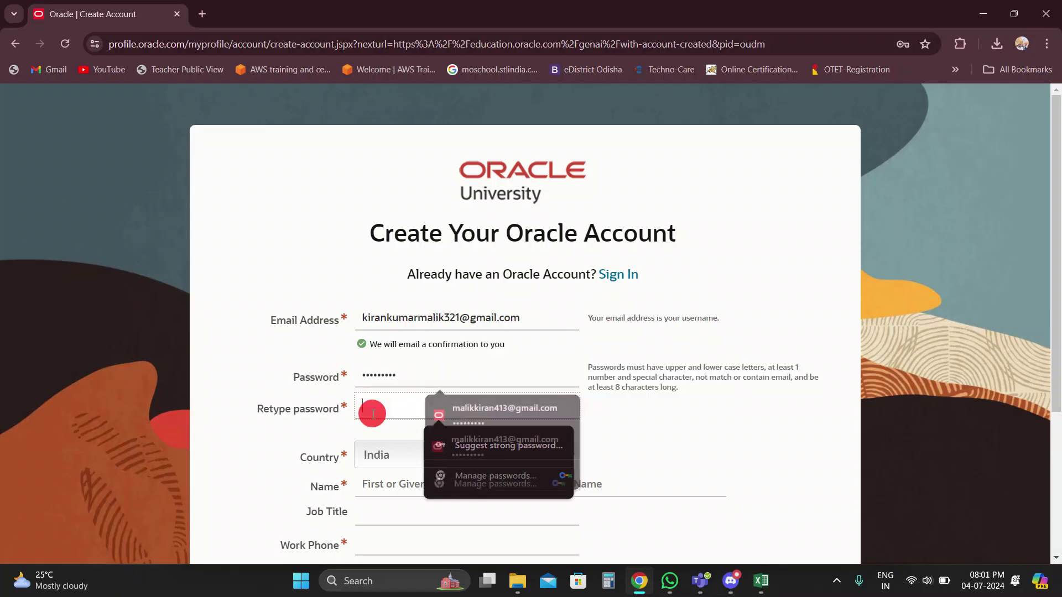
text(••••••)
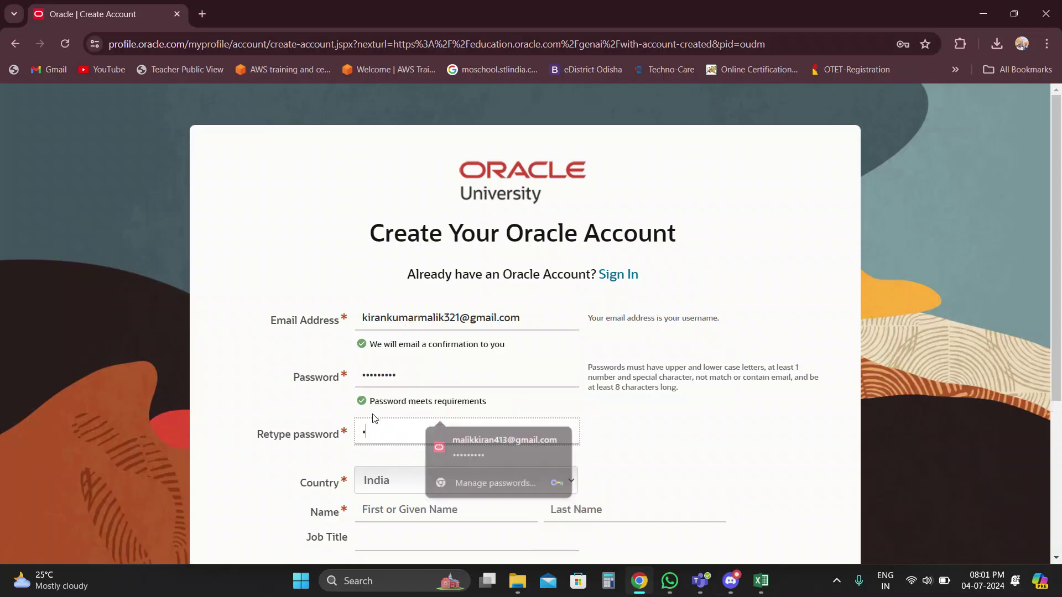
text(•••)
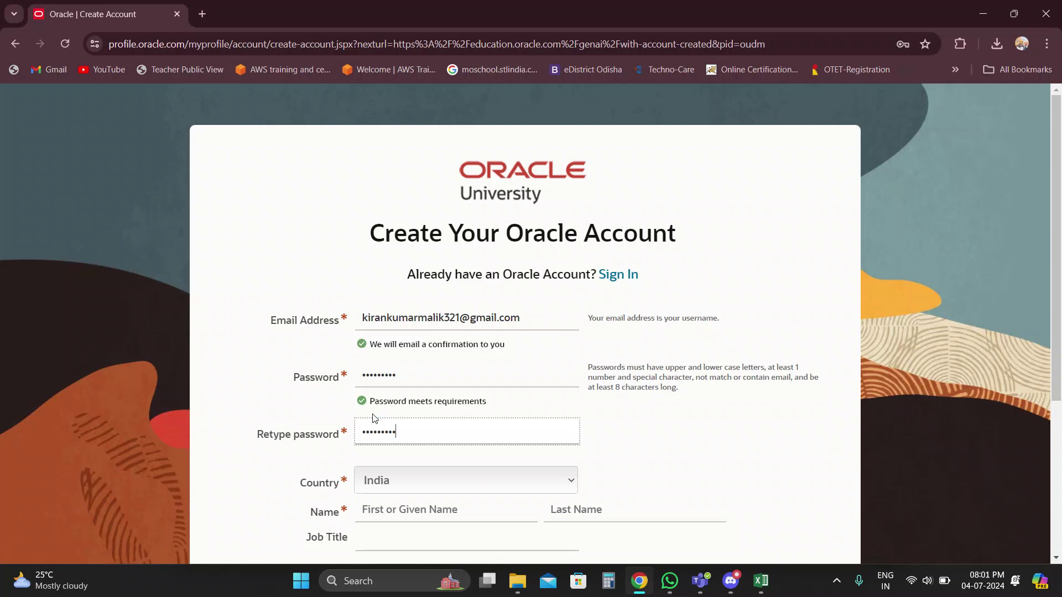
scroll(375, 419, down, 1)
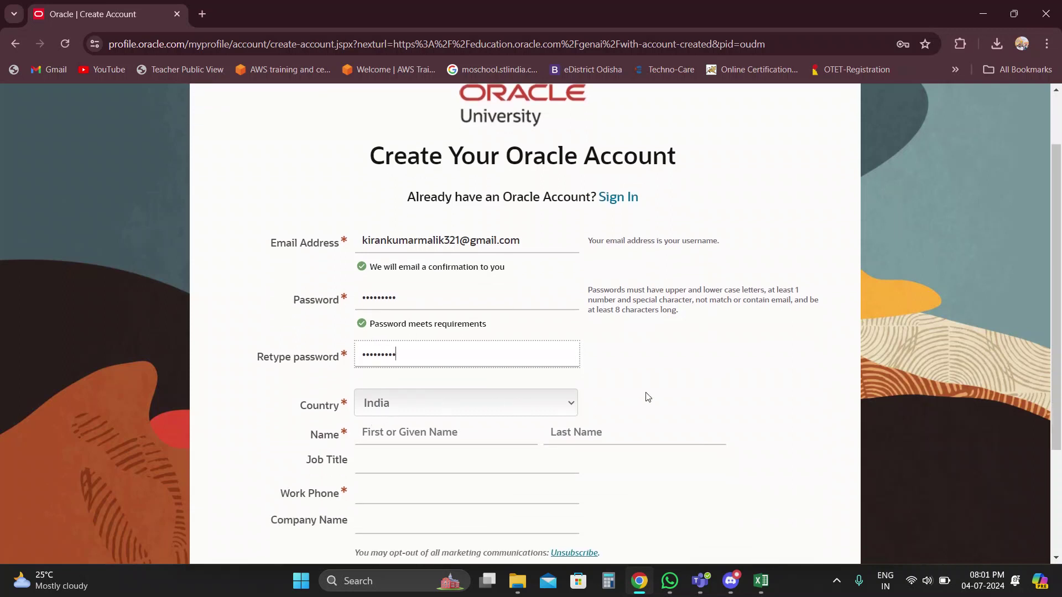
Enter the user's first and last name and the job title DevOps Engineer.
click(471, 435)
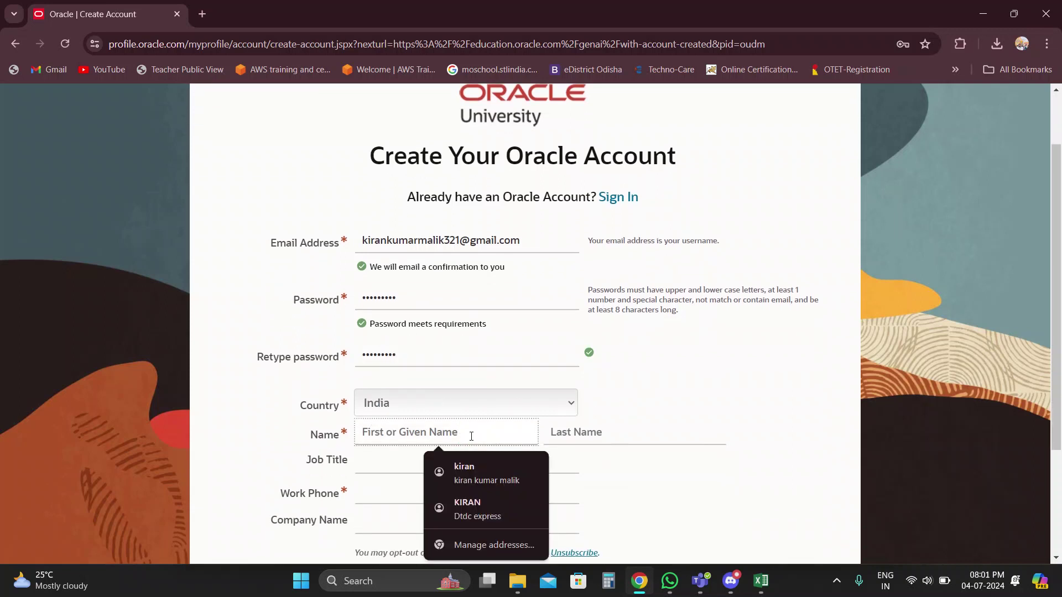
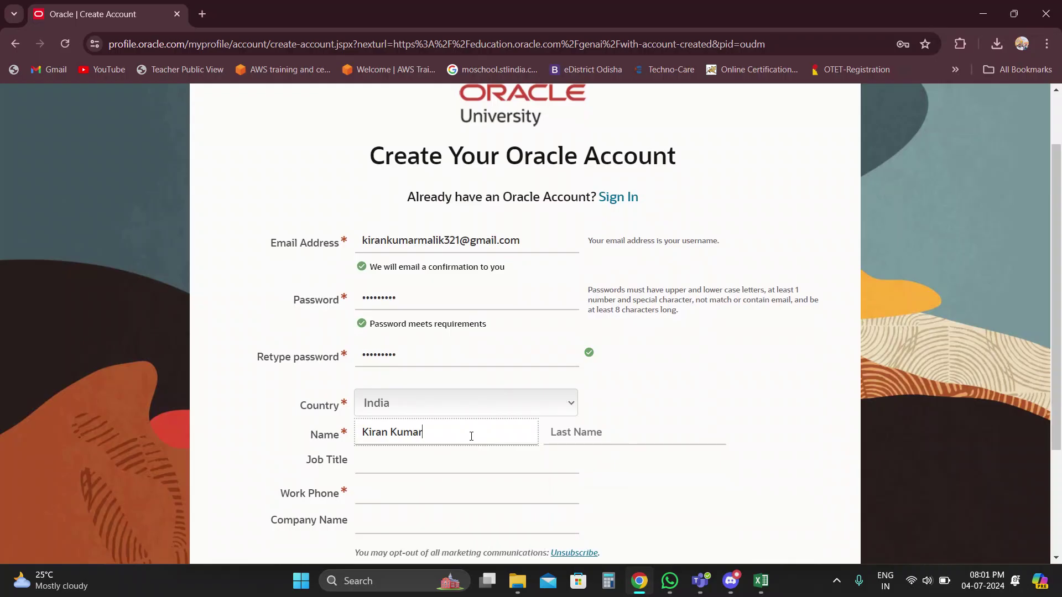
click(561, 440)
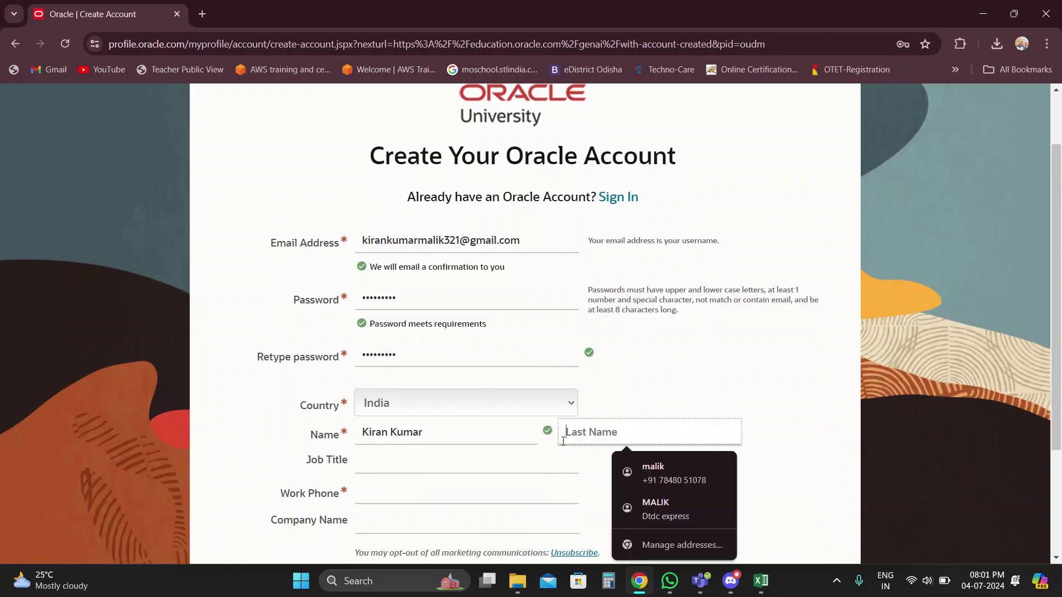
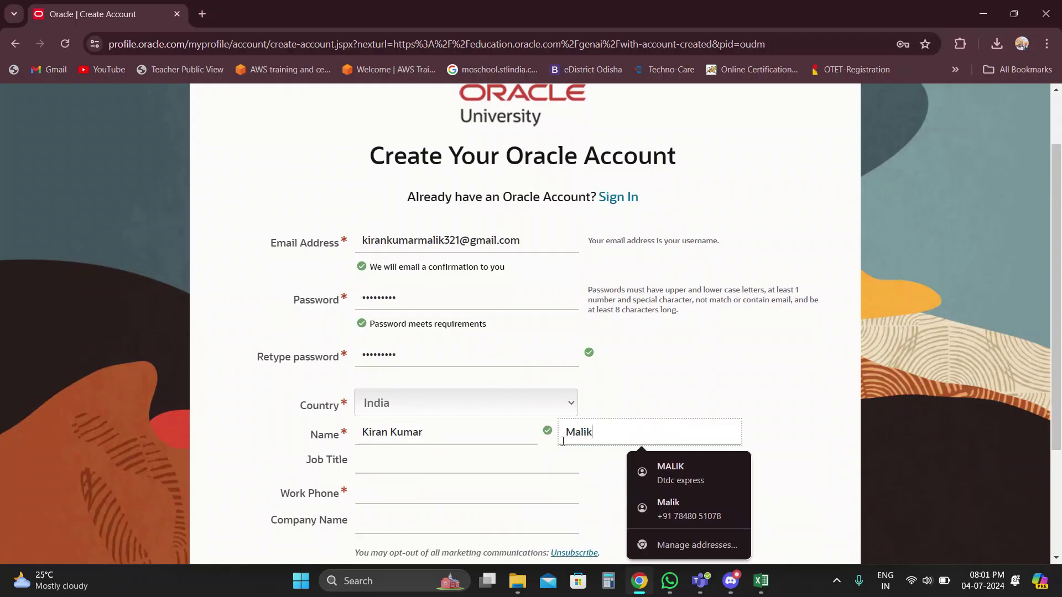
click(469, 465)
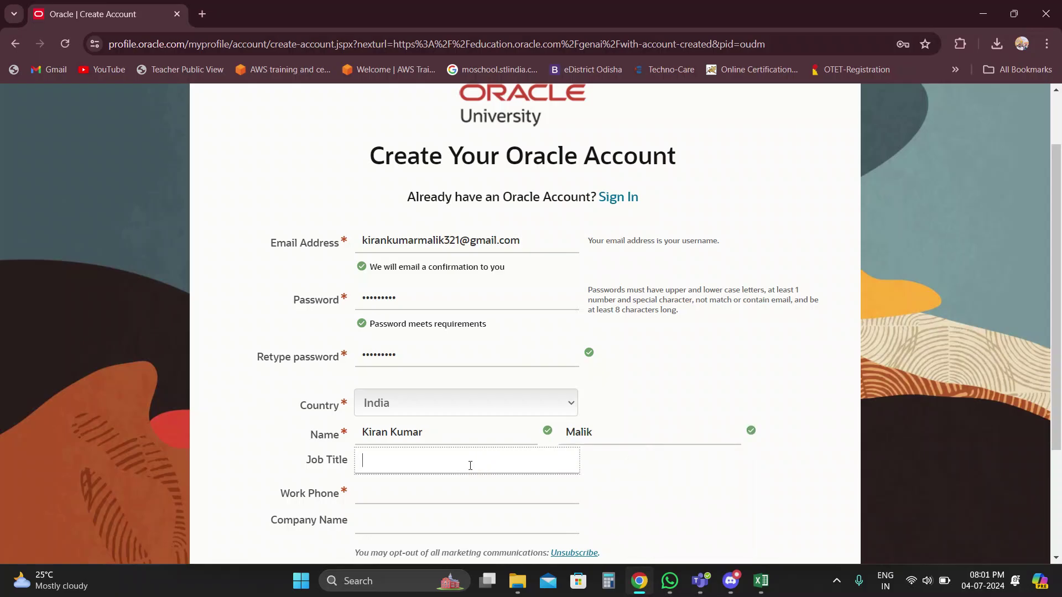
scroll(470, 465, down, 1)
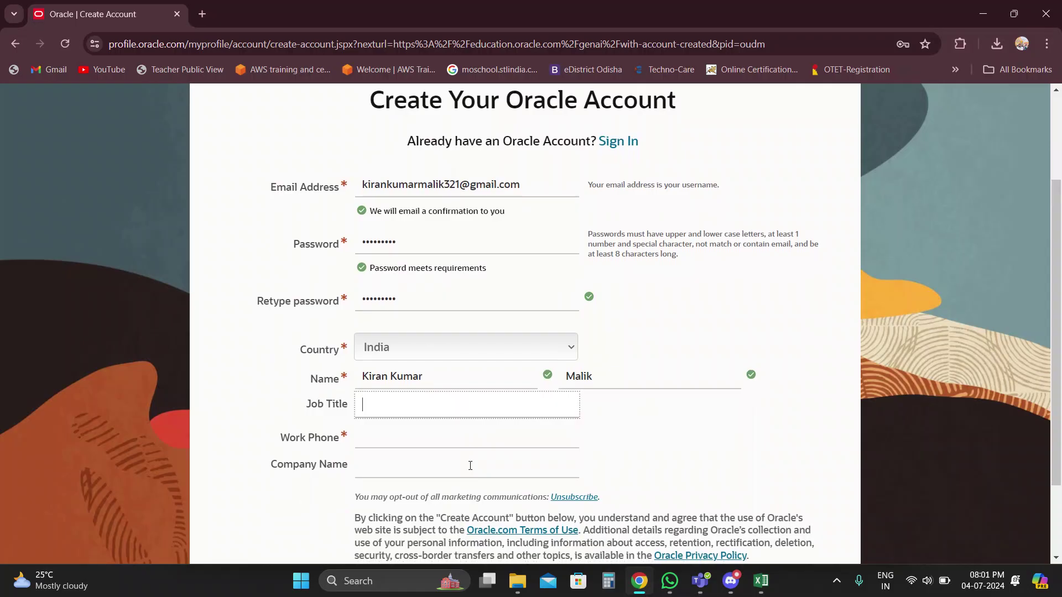
text(DevOps Engineer)
Fill in the work phone number, correcting a mistyped entry.
click(387, 434)
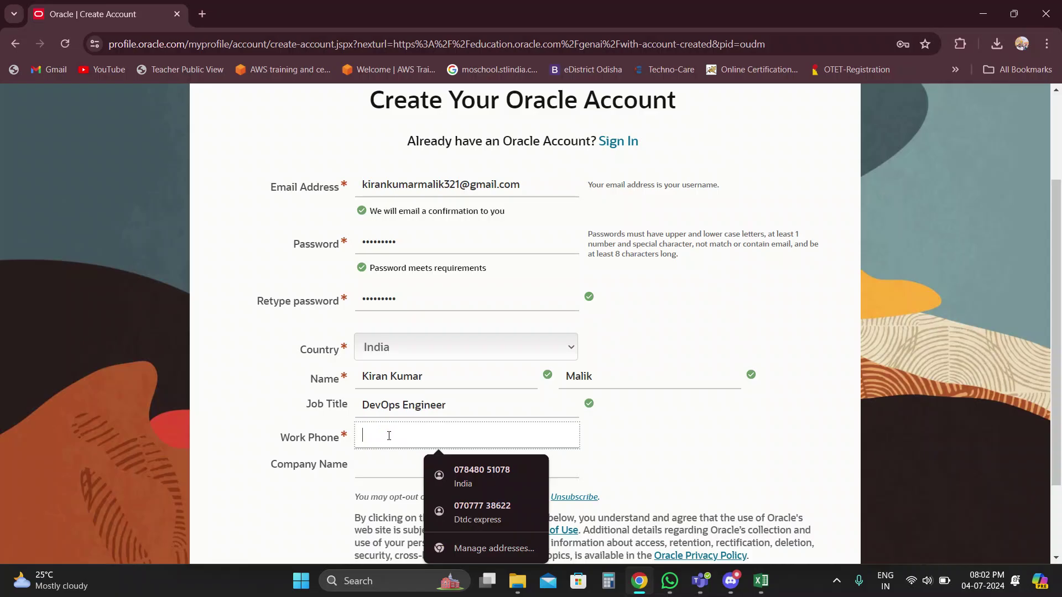
text(70777)
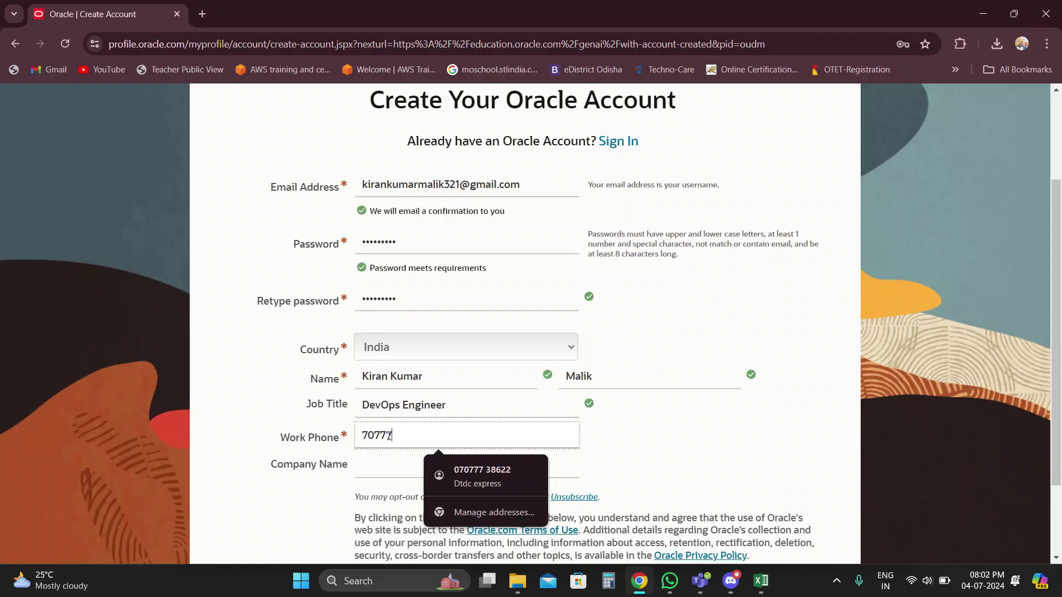
key(BackSpace)
key(BackSpace)
key(BackSpace)
key(BackSpace)
key(BackSpace)
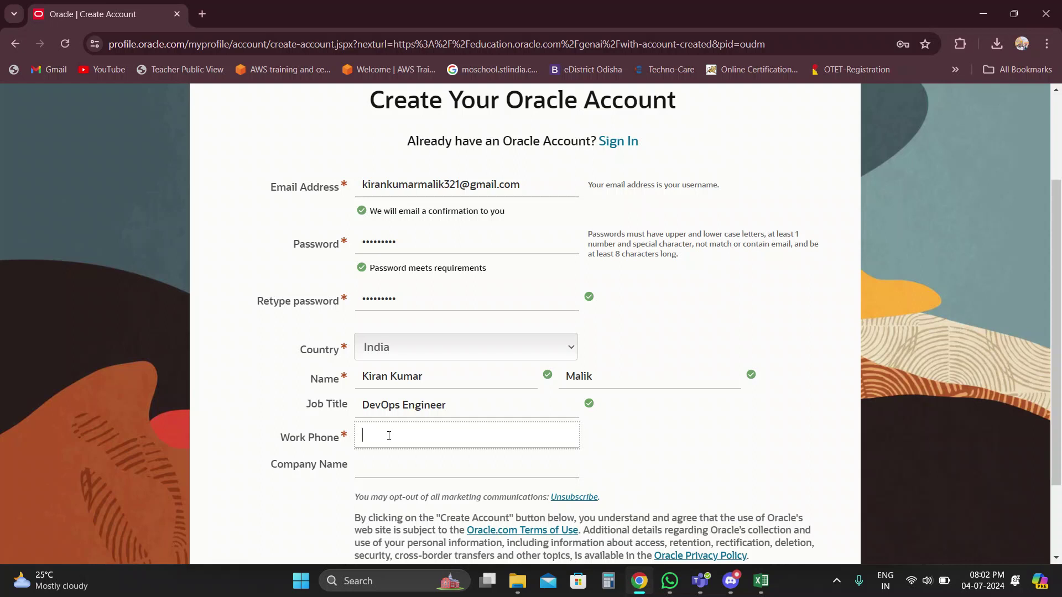
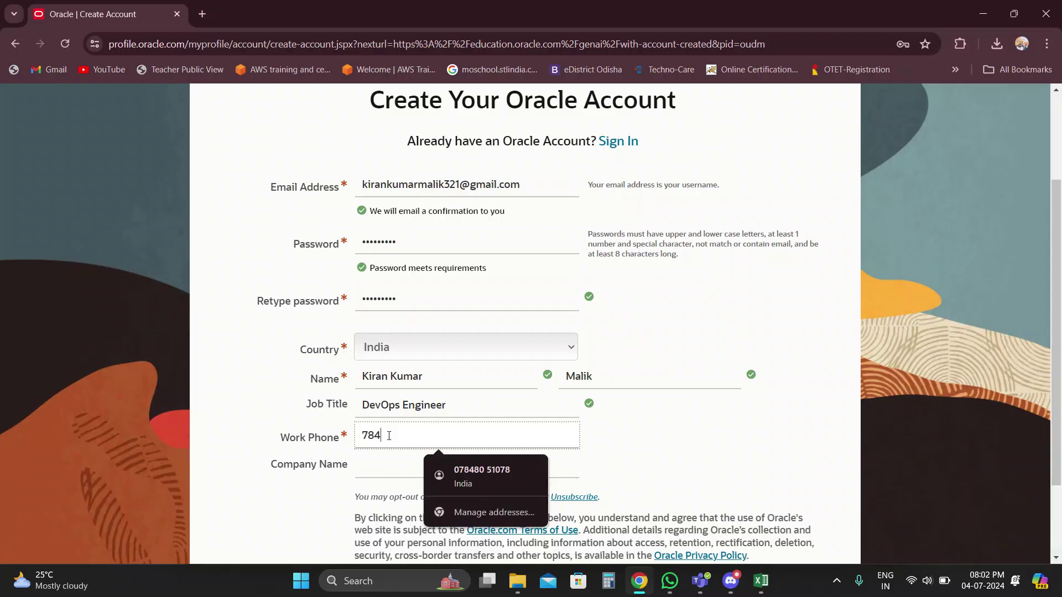
Enter the company name 'PearlThought Solutions Pvt Ltd.'.
click(377, 471)
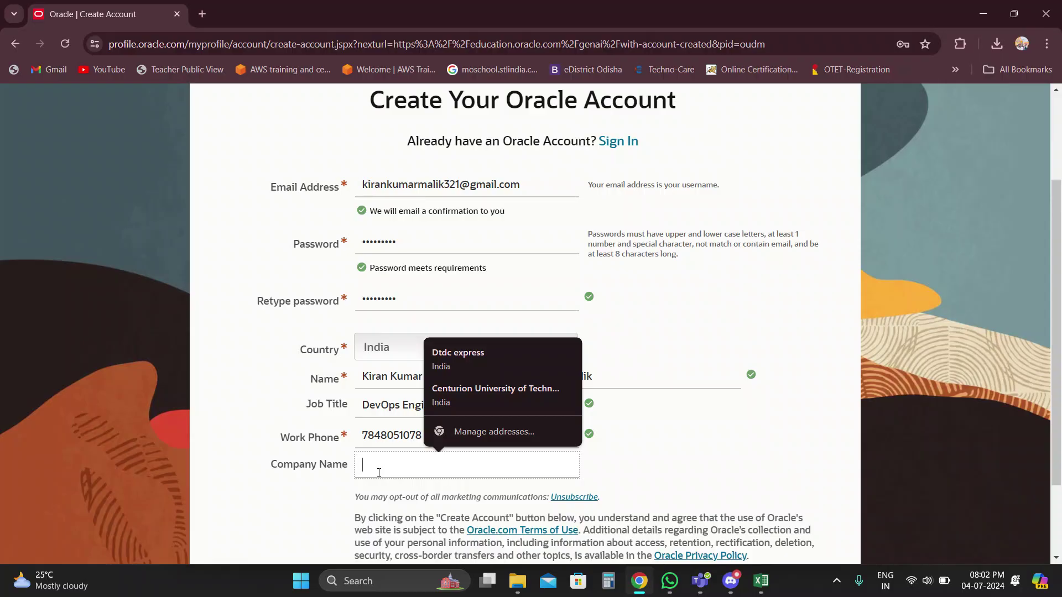
text(Pea)
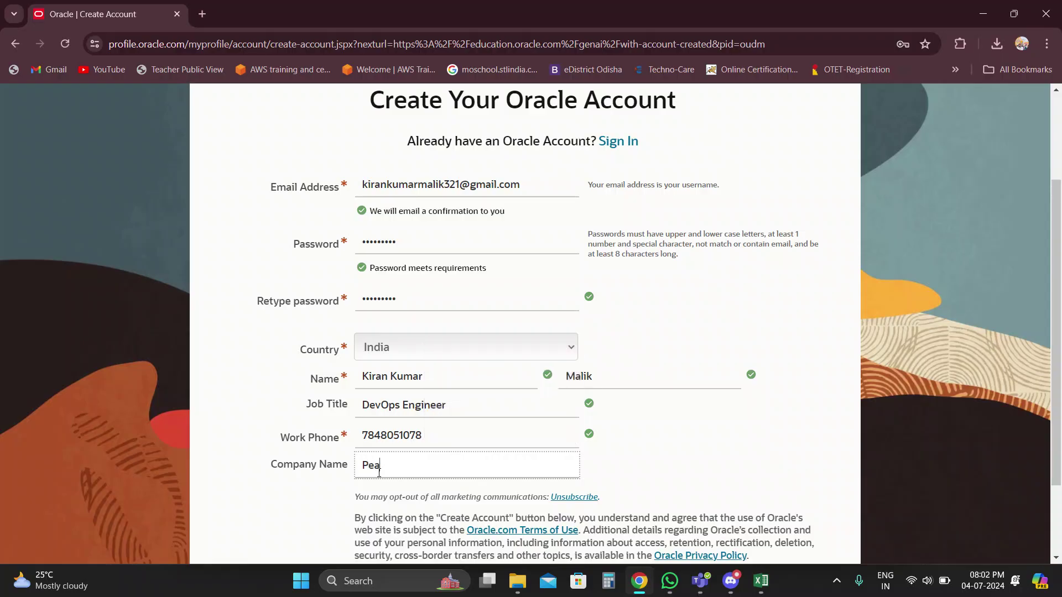
text(rlThought Solutions Pvt Ltd.)
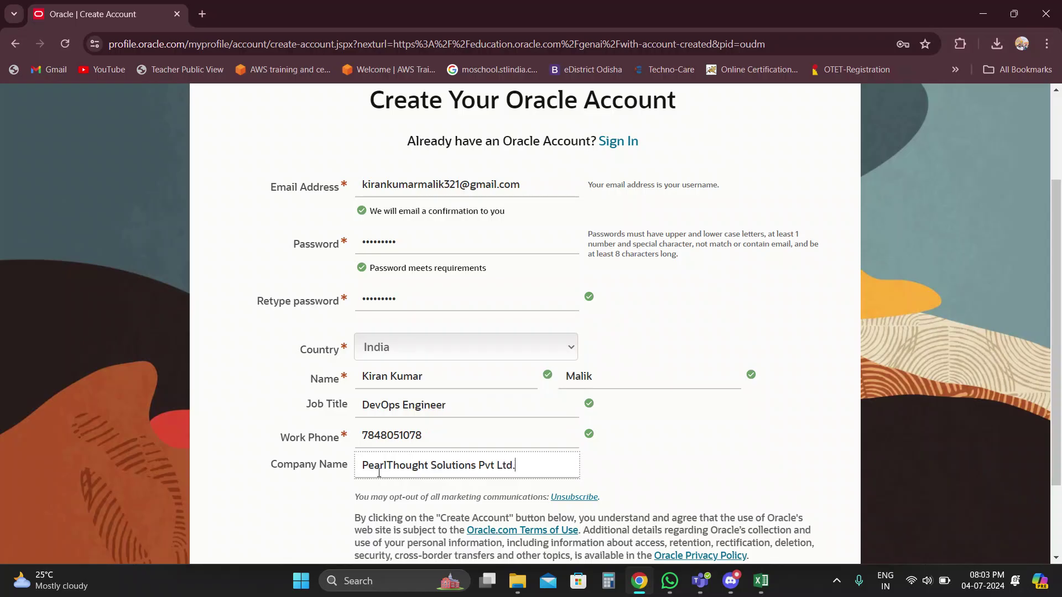
Submit the completed form with Create Account.
scroll(378, 473, down, 2)
click(399, 485)
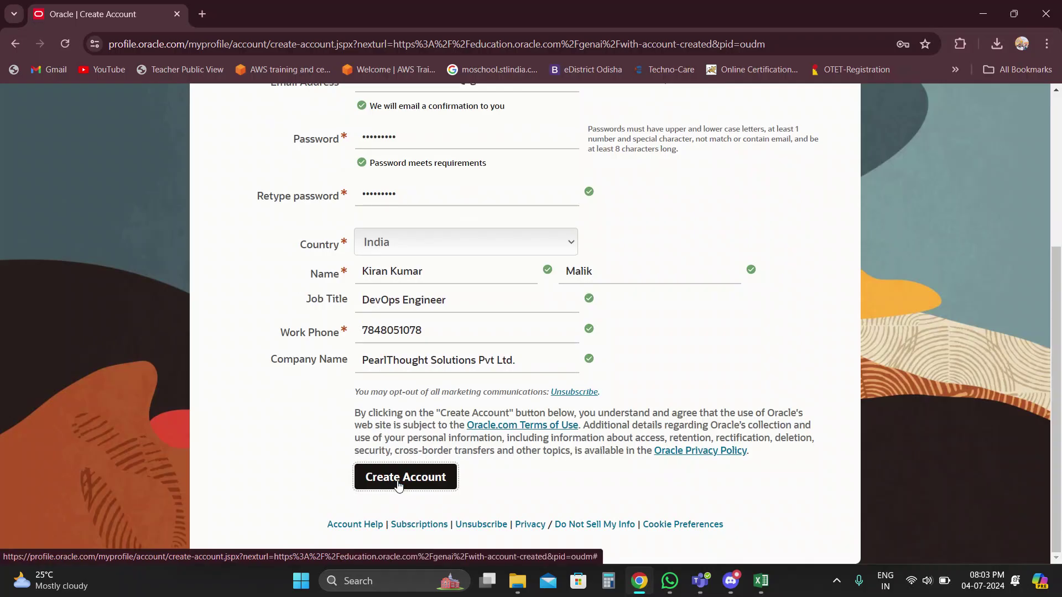
click(398, 479)
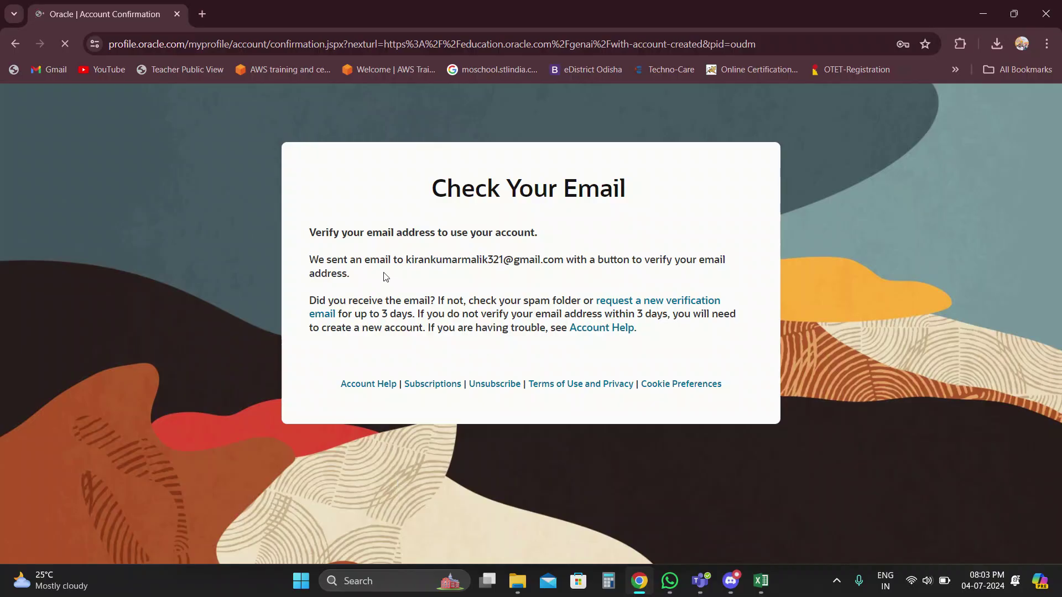
In a new tab, switch to the sign-up Google account and open Oracle's verification email in Gmail.
click(204, 20)
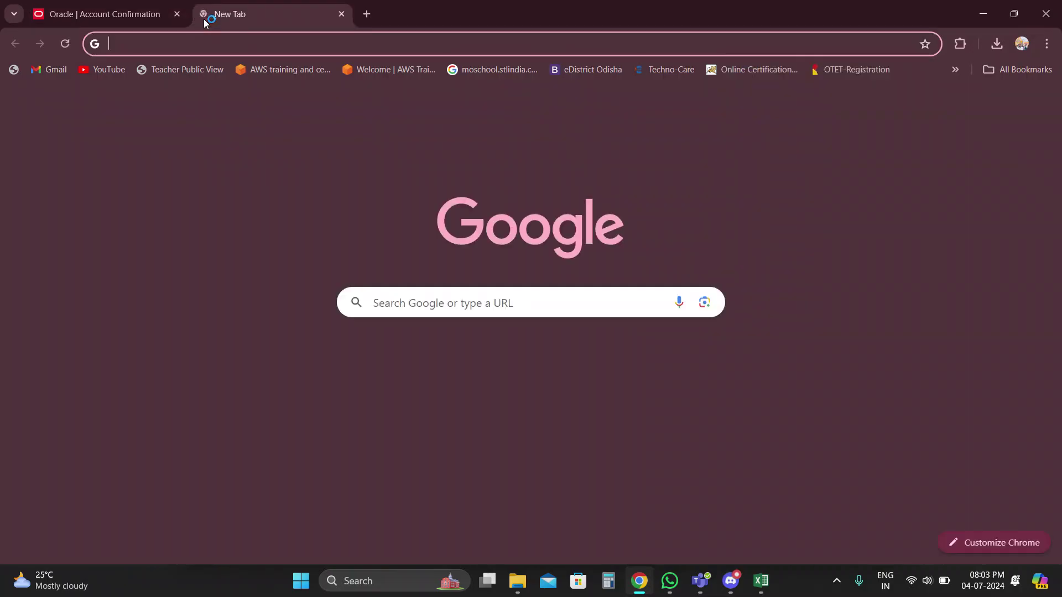
click(1037, 108)
click(855, 406)
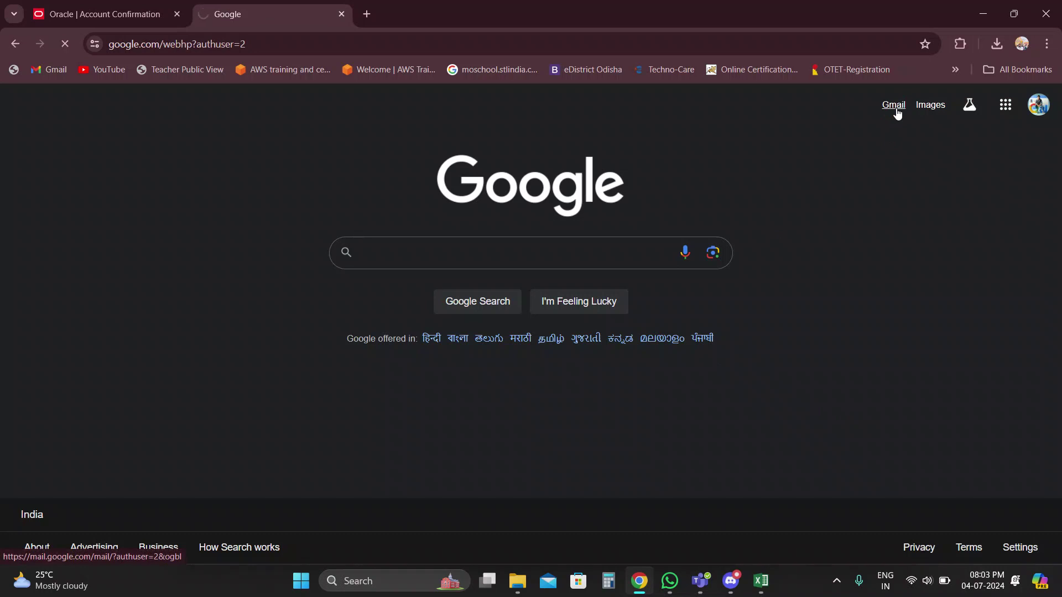
click(896, 111)
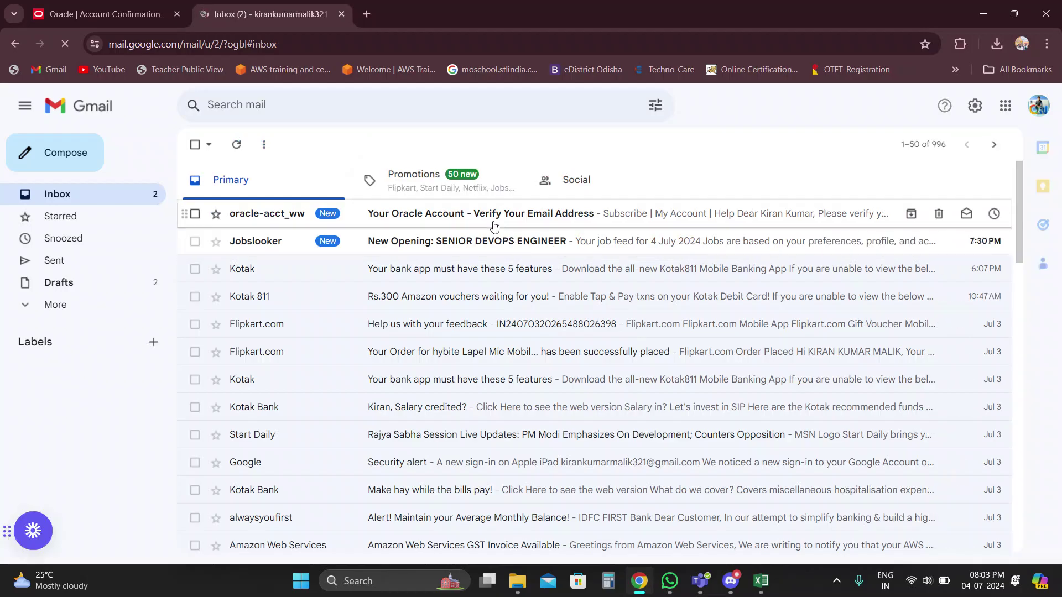
click(489, 220)
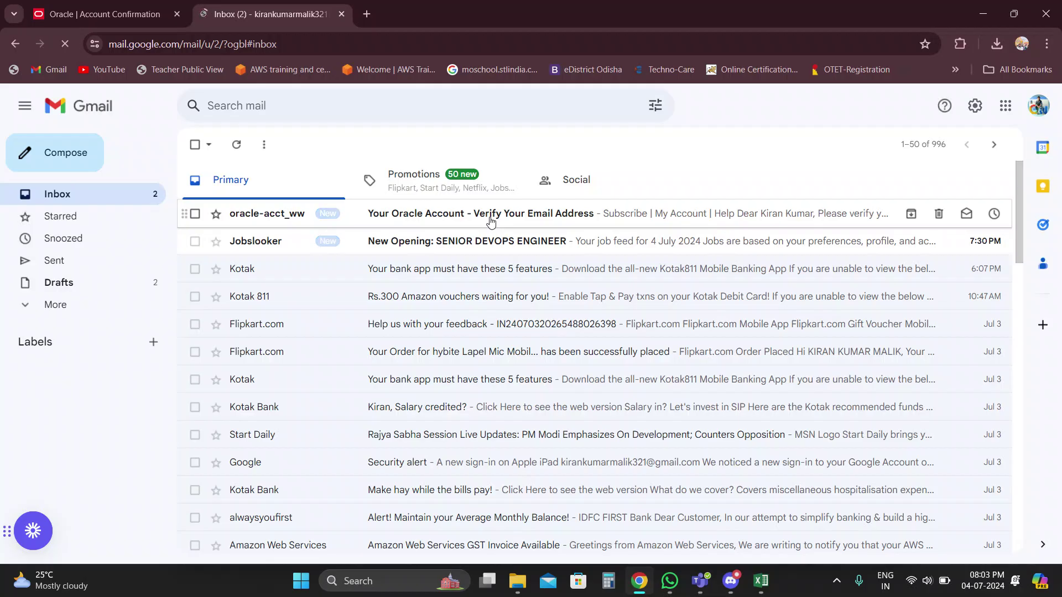
click(489, 220)
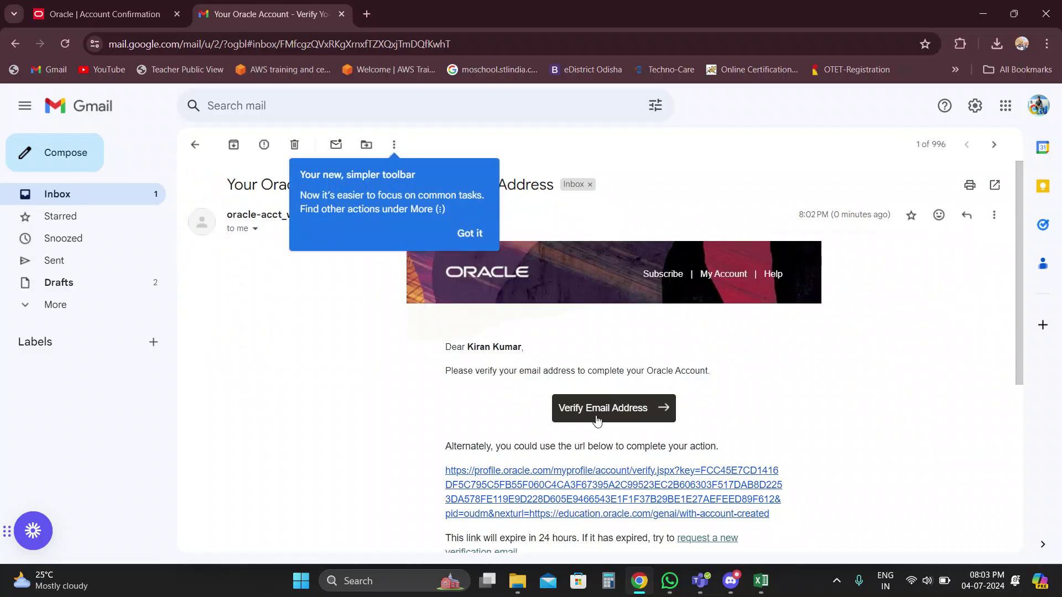
Verify the Oracle account email and continue to the free Gen AI certification page.
click(582, 408)
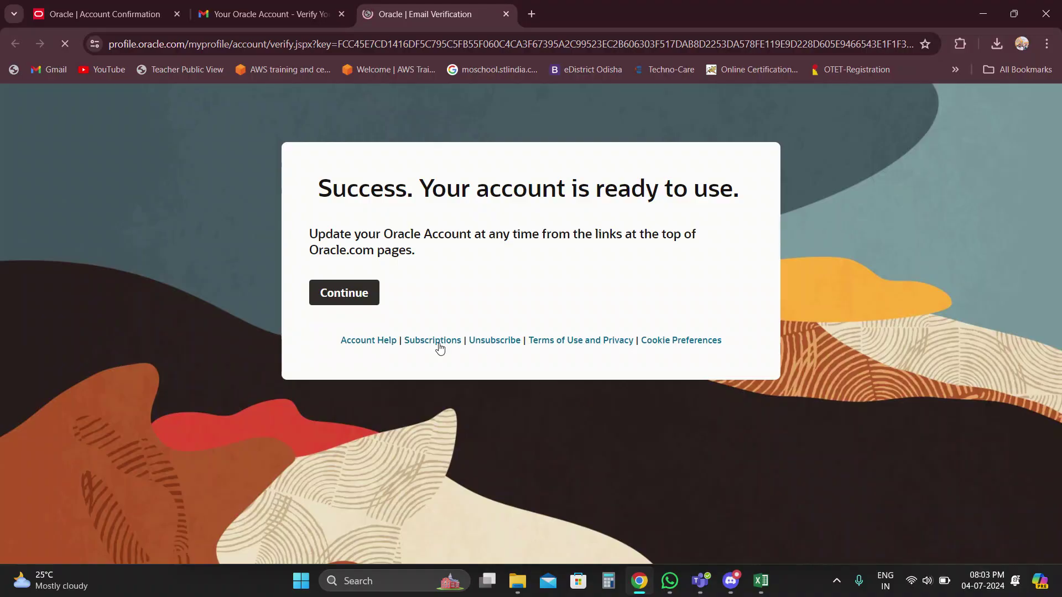
click(336, 304)
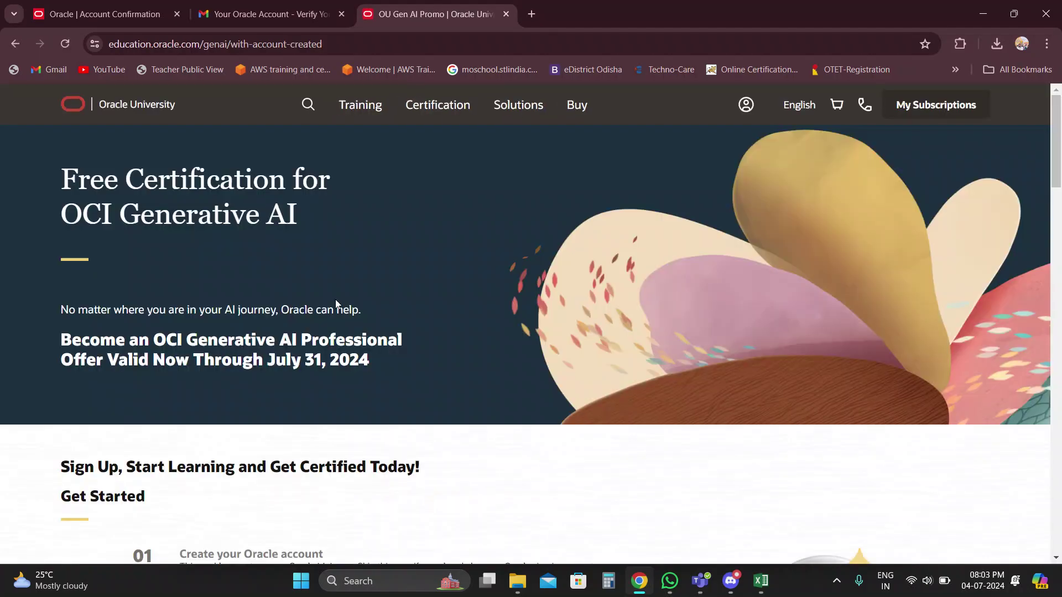
Follow the 'Sign in and activate' link under step 02 of Get Started.
scroll(362, 350, down, 4)
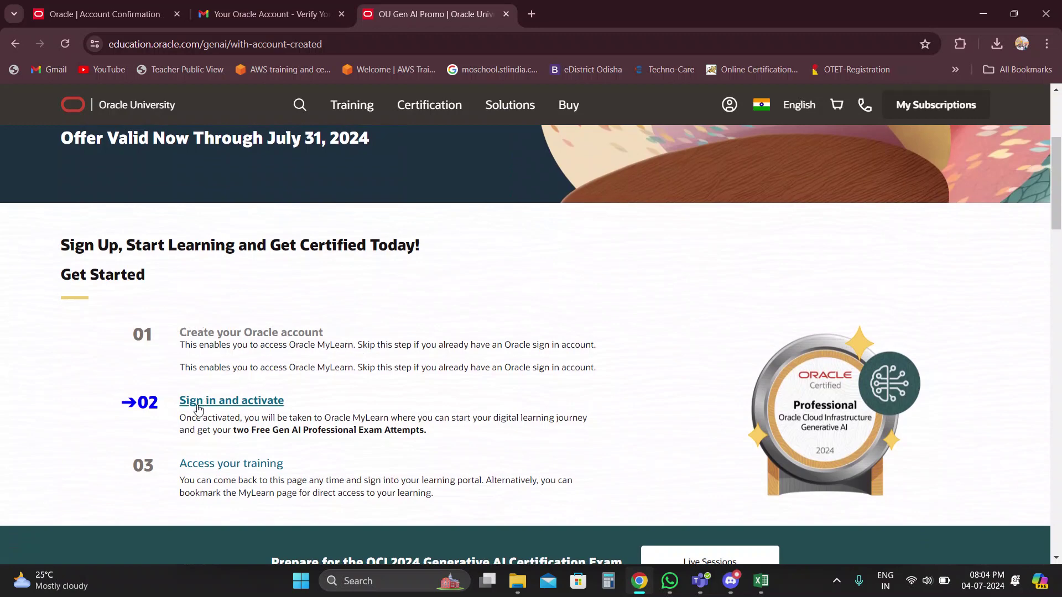
click(198, 408)
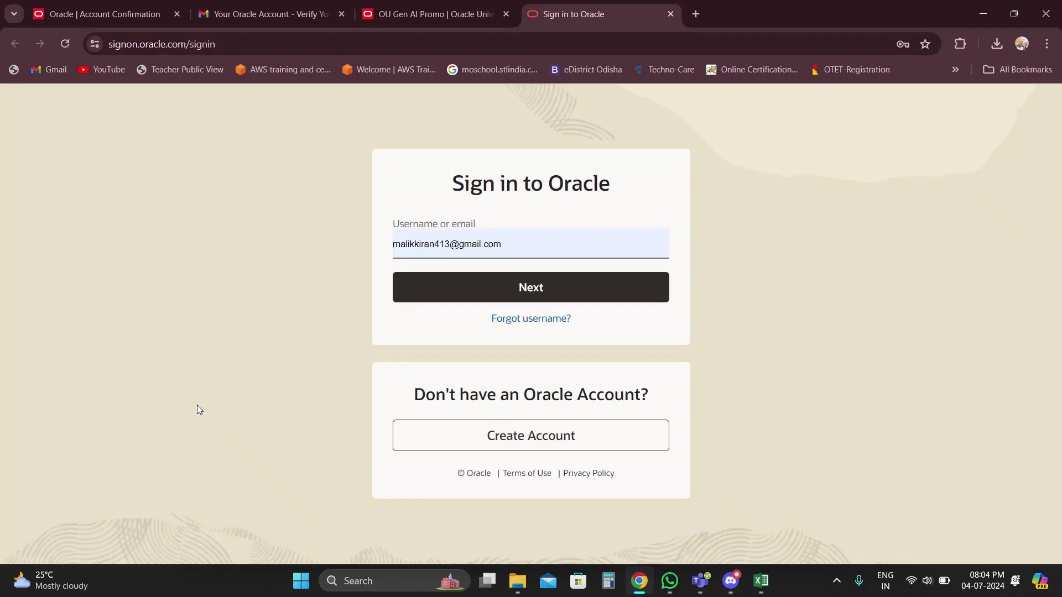
Sign in with the new account's email and password, and save the credentials in Chrome.
click(522, 248)
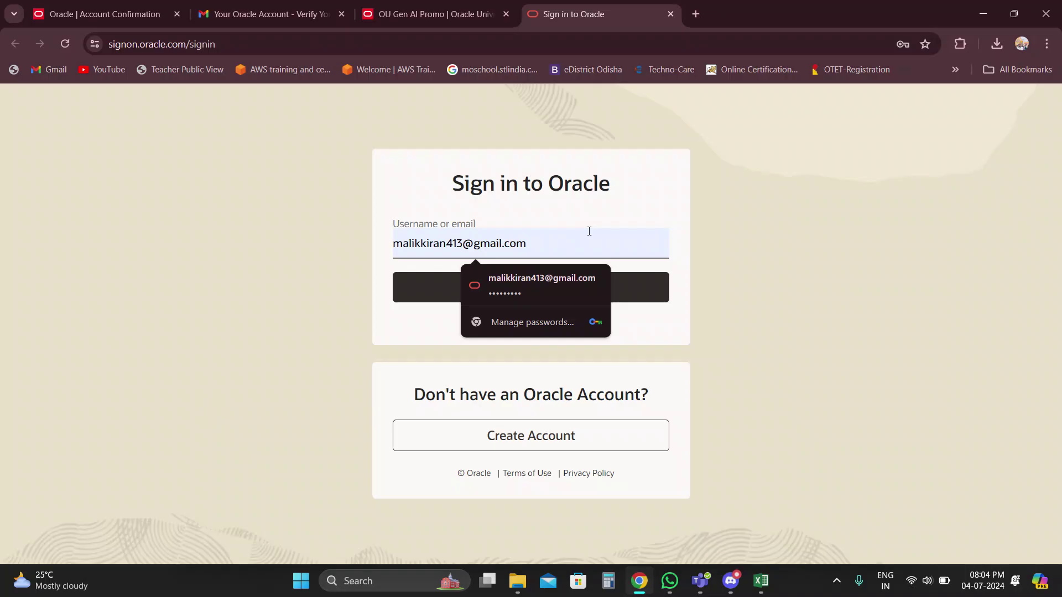
key(BackSpace)
key(BackSpace)
key(BackSpace)
key(BackSpace)
key(BackSpace)
key(BackSpace)
key(BackSpace)
key(BackSpace)
key(BackSpace)
key(BackSpace)
key(BackSpace)
key(BackSpace)
key(BackSpace)
key(BackSpace)
key(BackSpace)
key(BackSpace)
key(BackSpace)
key(BackSpace)
key(BackSpace)
key(BackSpace)
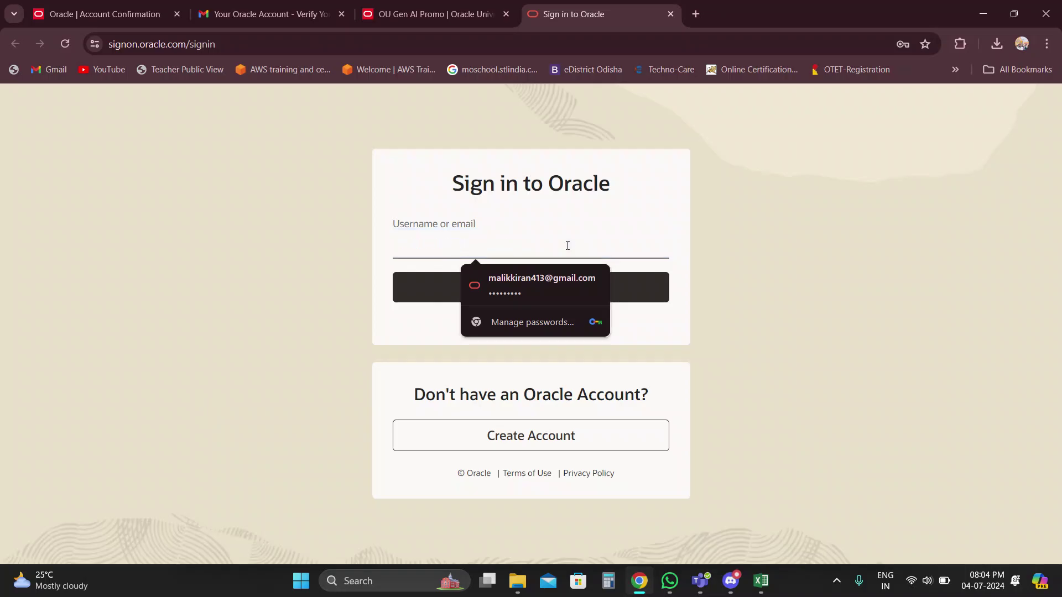
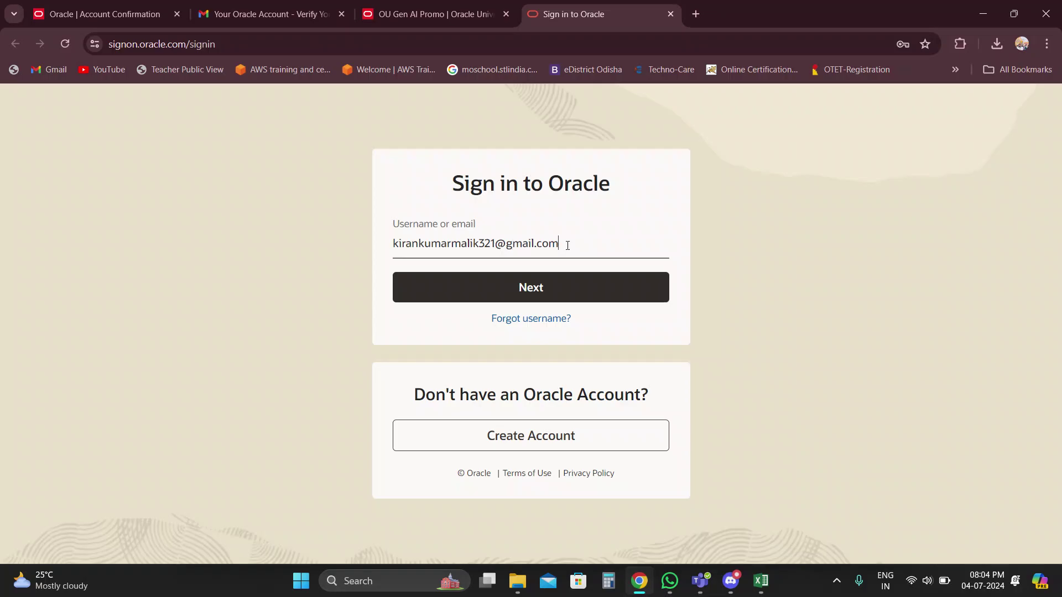
click(557, 278)
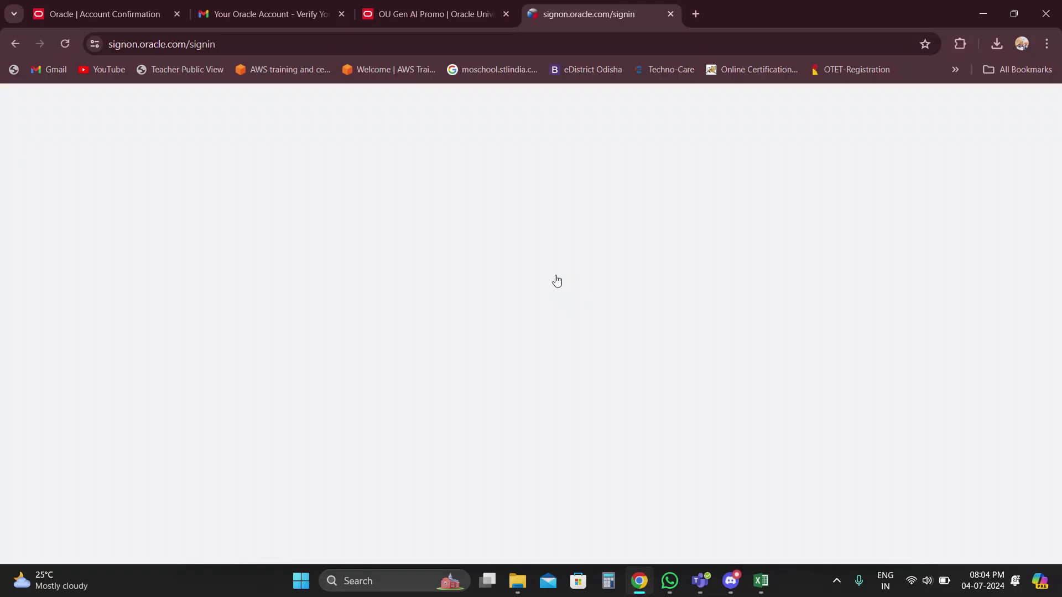
text(*********)
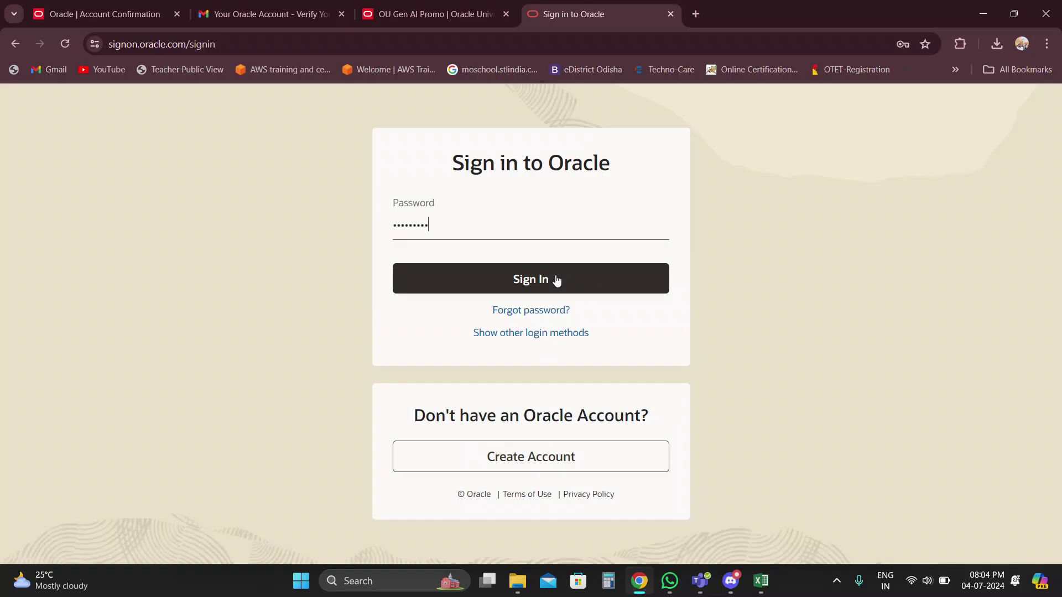
key(Return)
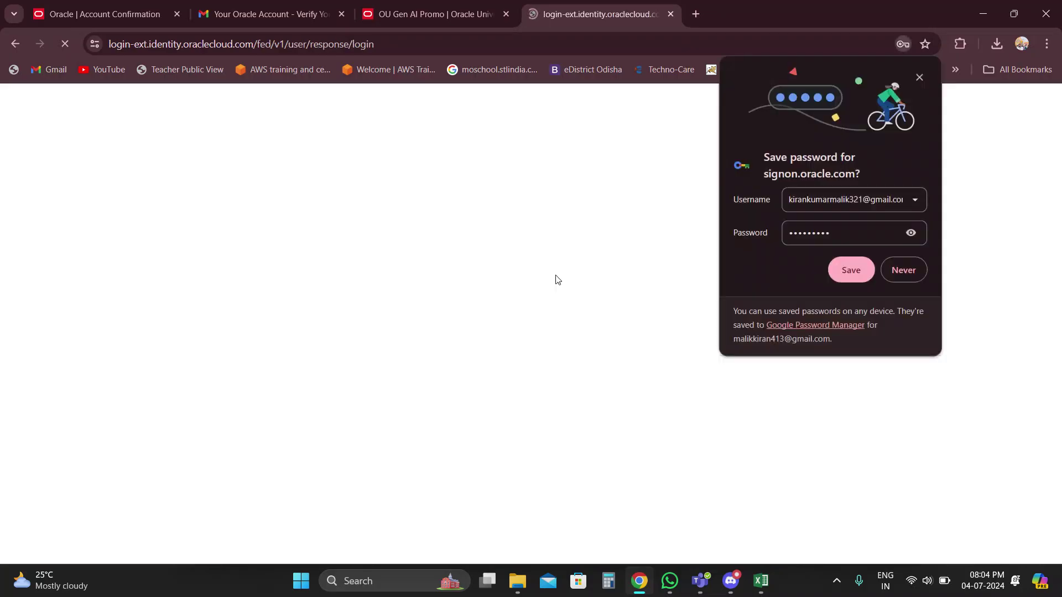
click(857, 268)
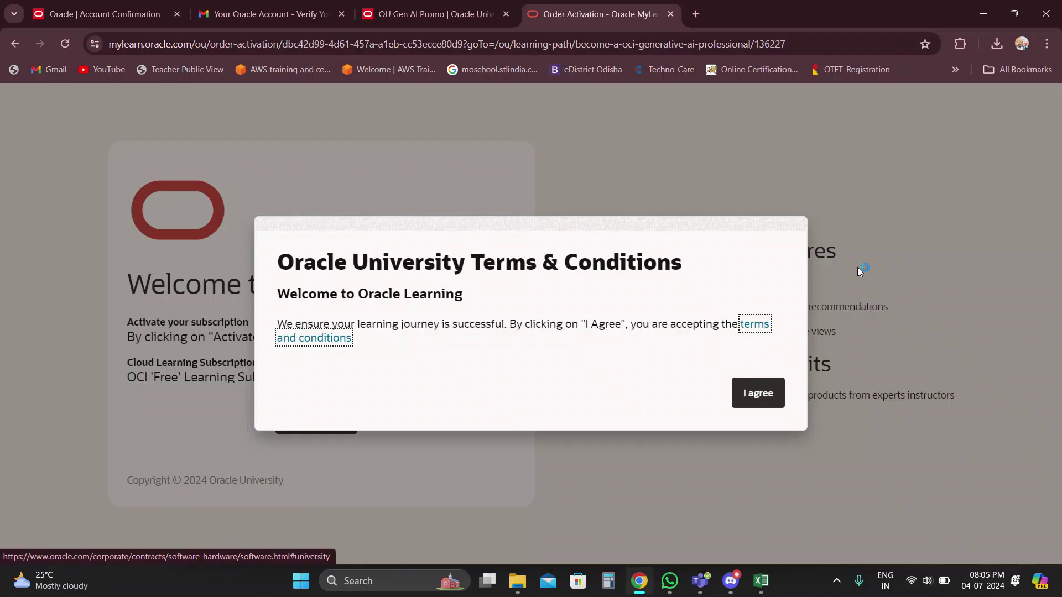
Accept the terms, activate the free OCI subscription, and skip the learning-goals setup.
click(762, 395)
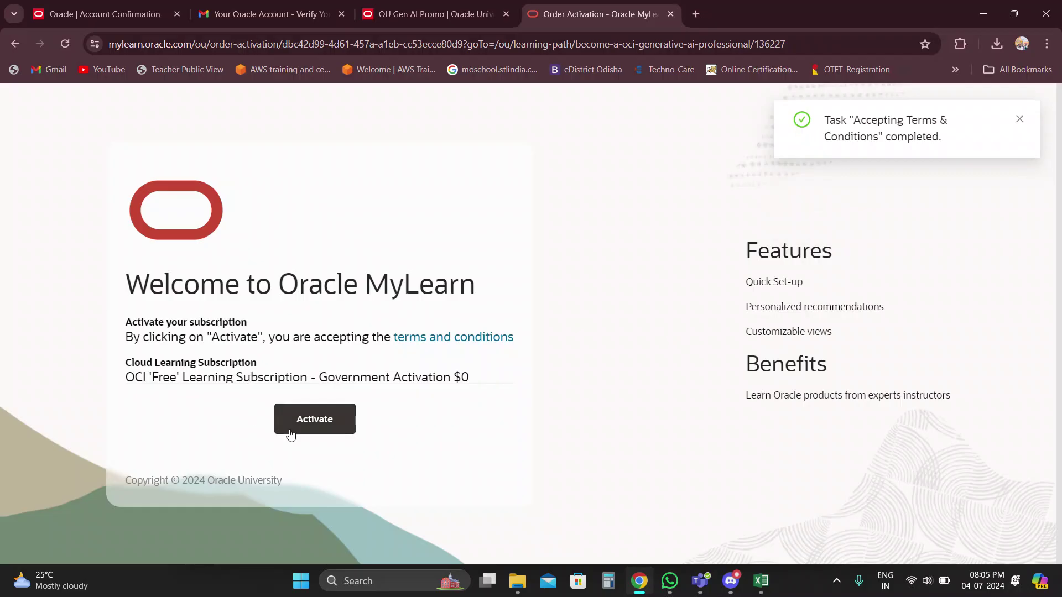
click(319, 429)
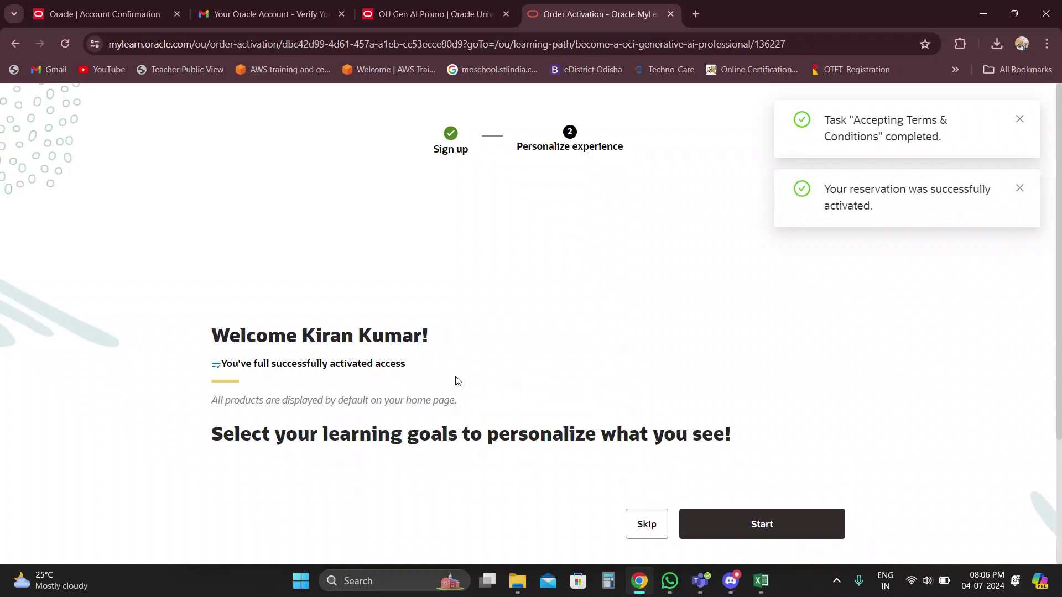
scroll(644, 394, down, 2)
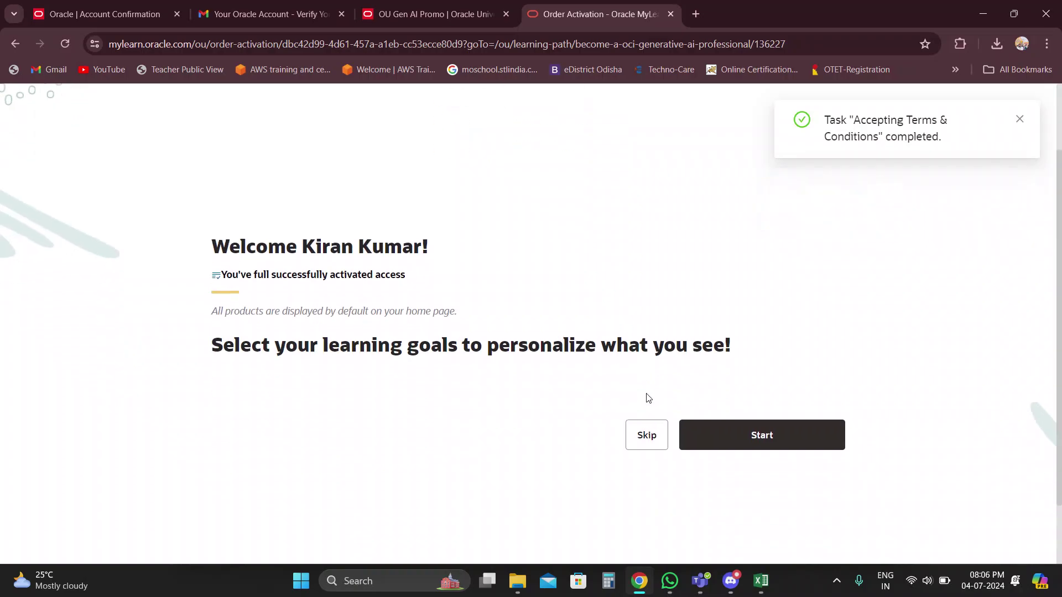
click(681, 435)
click(646, 441)
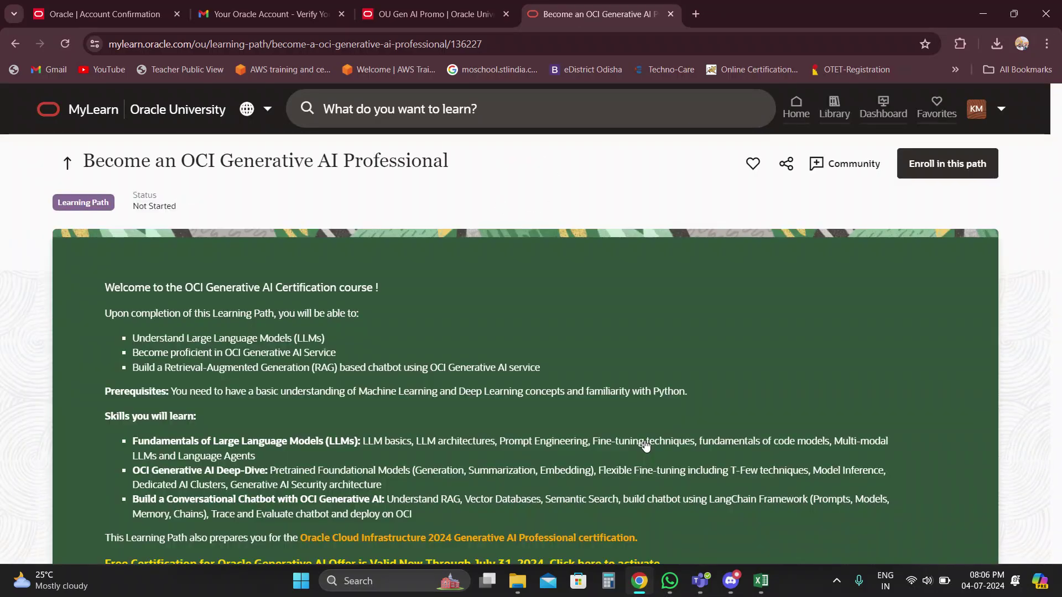
scroll(672, 448, down, 5)
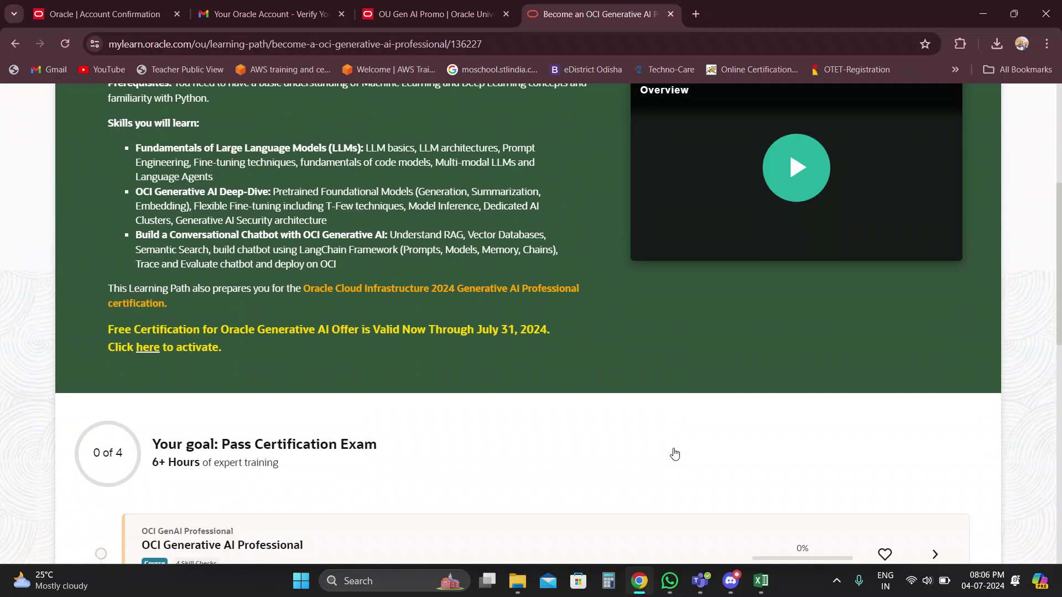
scroll(675, 454, down, 8)
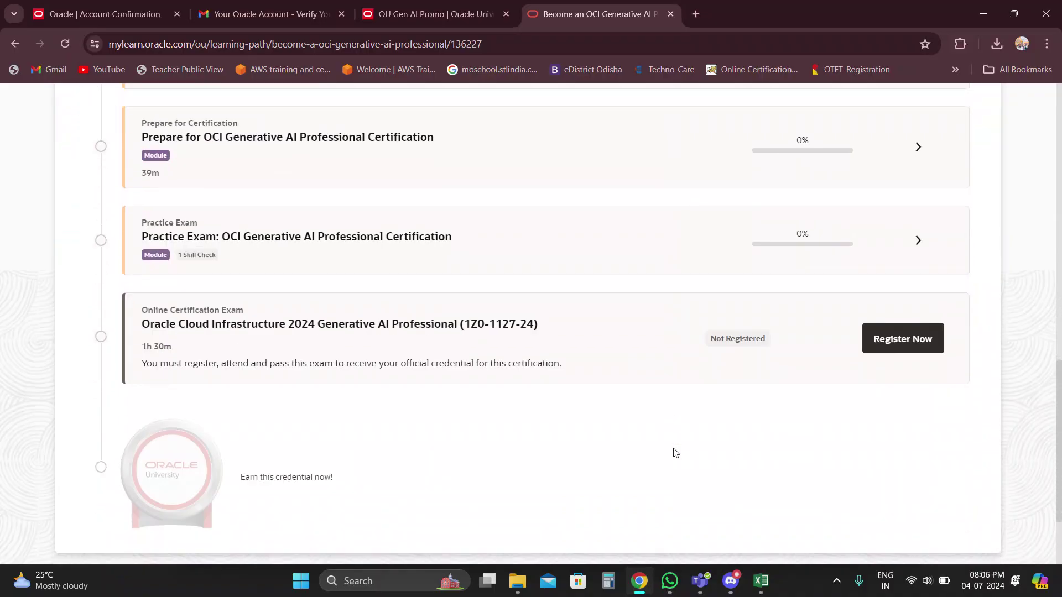
scroll(675, 453, down, 1)
scroll(674, 453, up, 10)
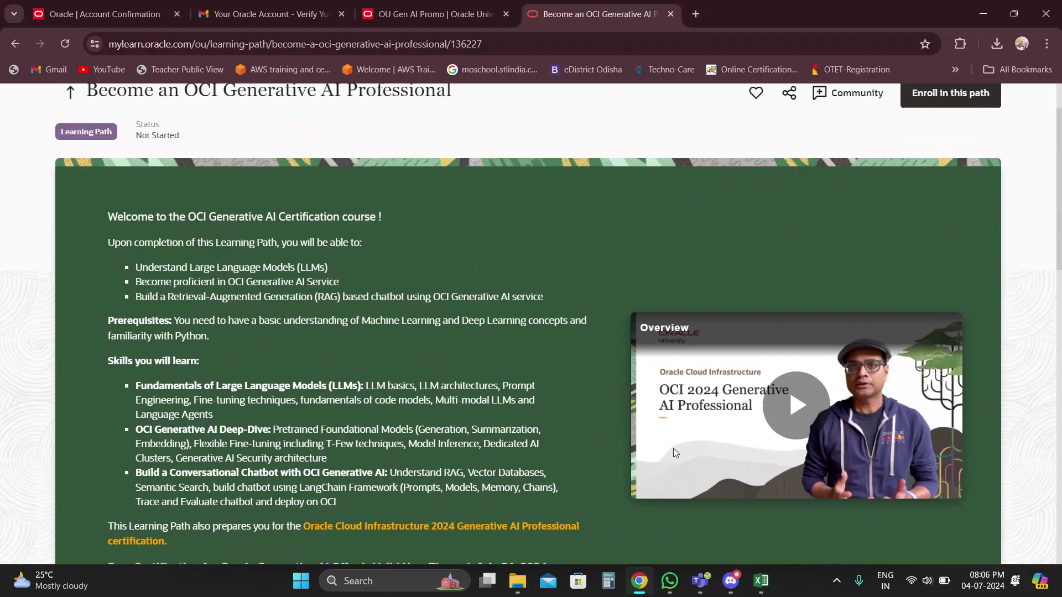
scroll(493, 370, down, 15)
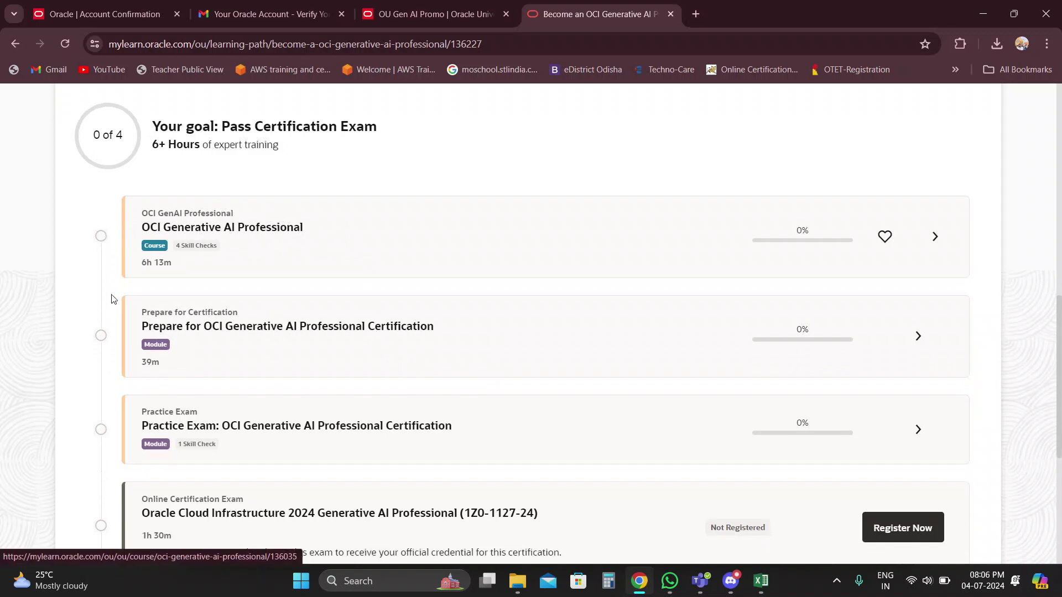
scroll(109, 315, down, 2)
scroll(135, 243, up, 3)
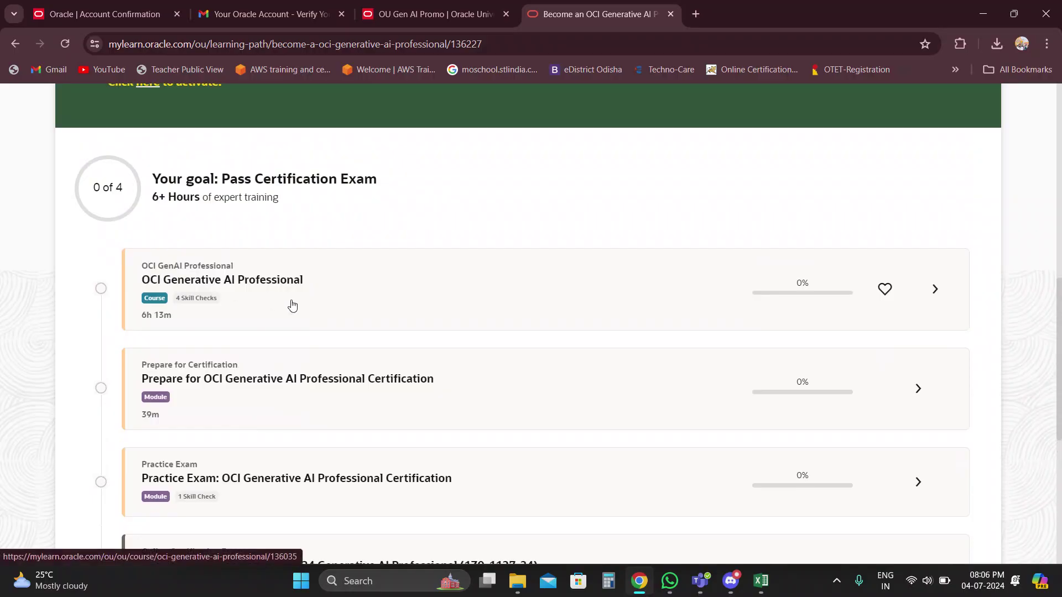
scroll(292, 306, down, 2)
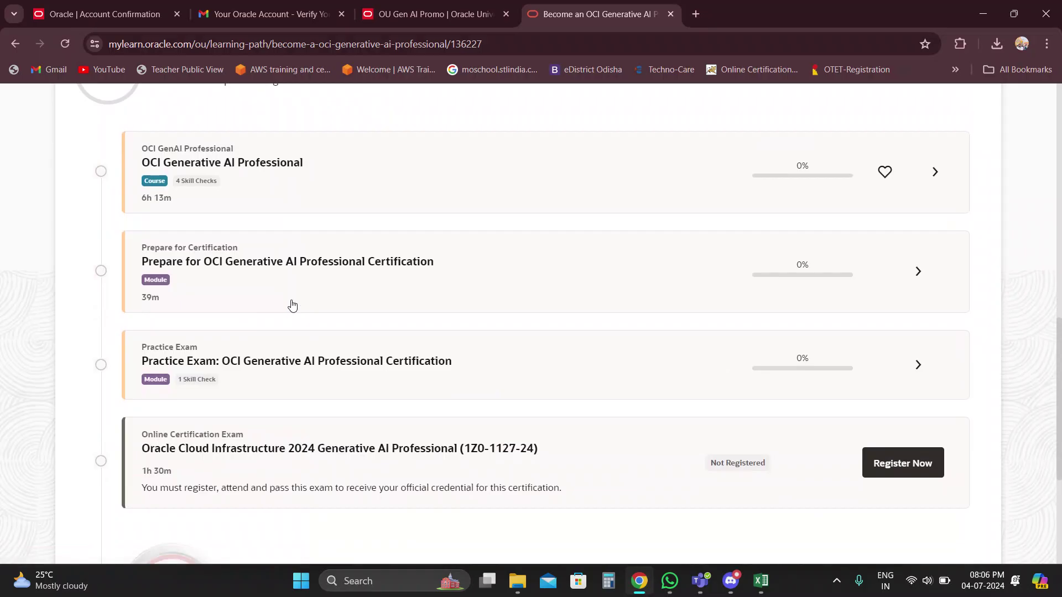
scroll(292, 305, down, 1)
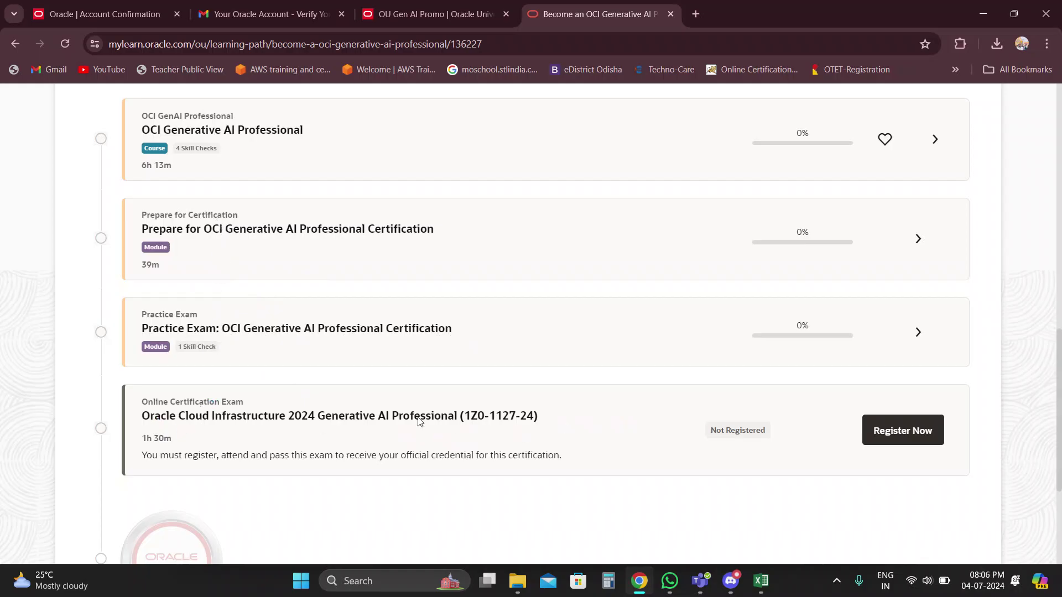
scroll(483, 415, up, 10)
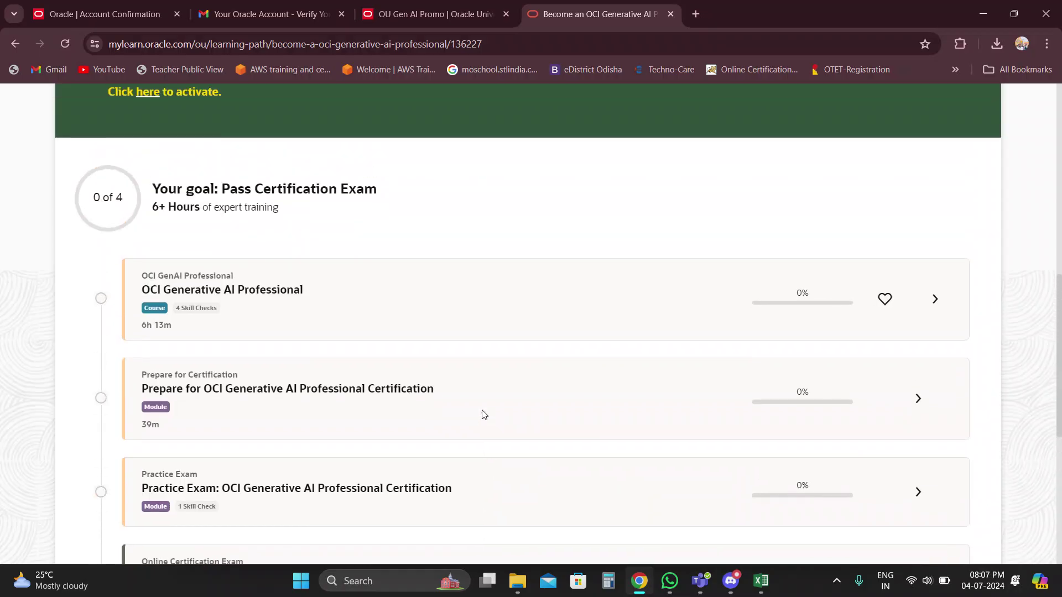
scroll(483, 415, up, 4)
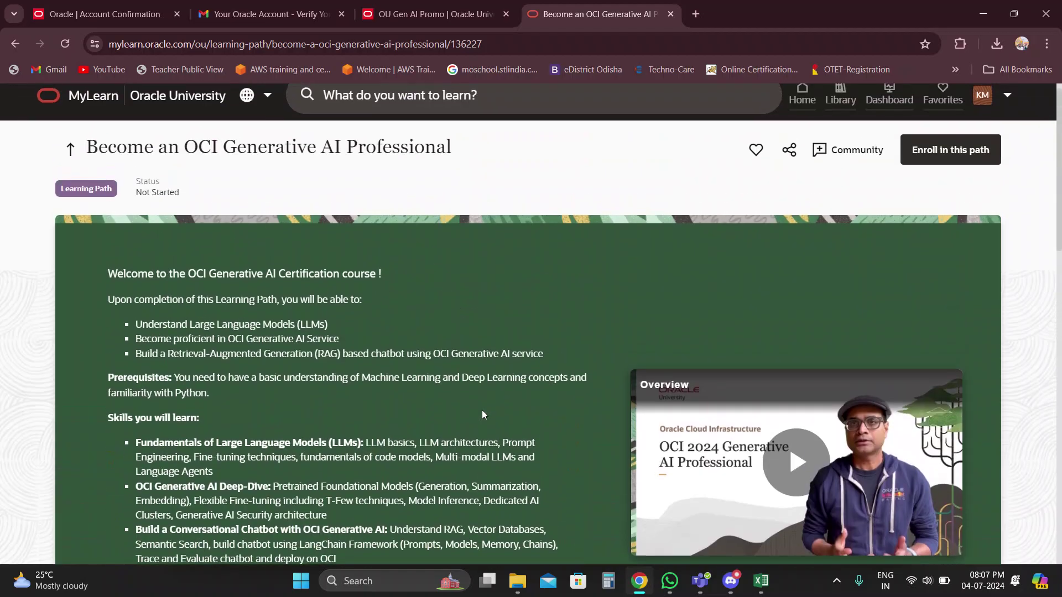
Enroll in the OCI Generative AI Professional path and scroll to its Online Certification Exam card.
click(972, 156)
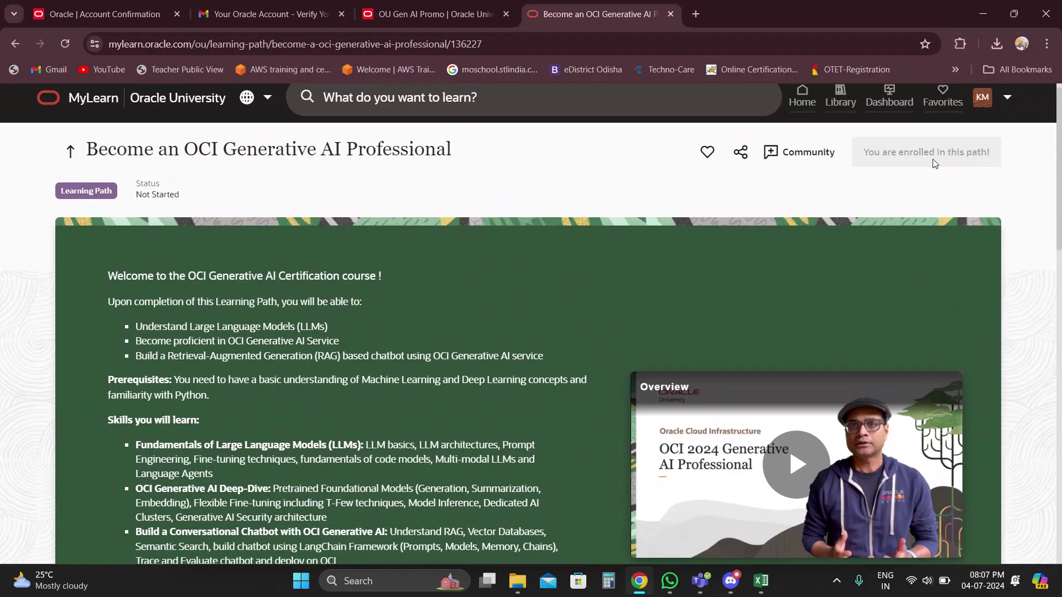
scroll(824, 251, down, 10)
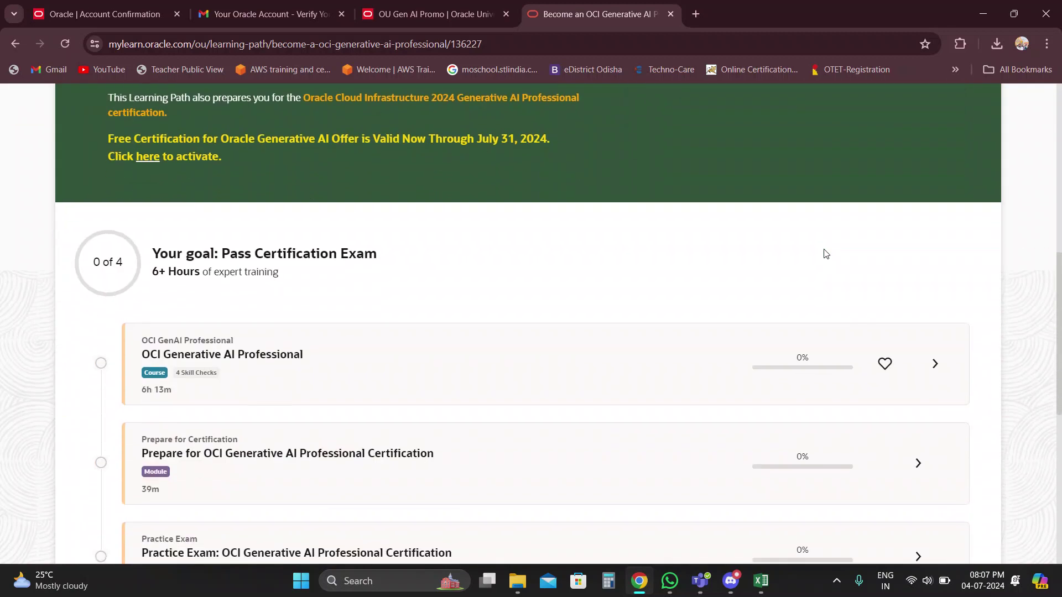
scroll(826, 255, down, 2)
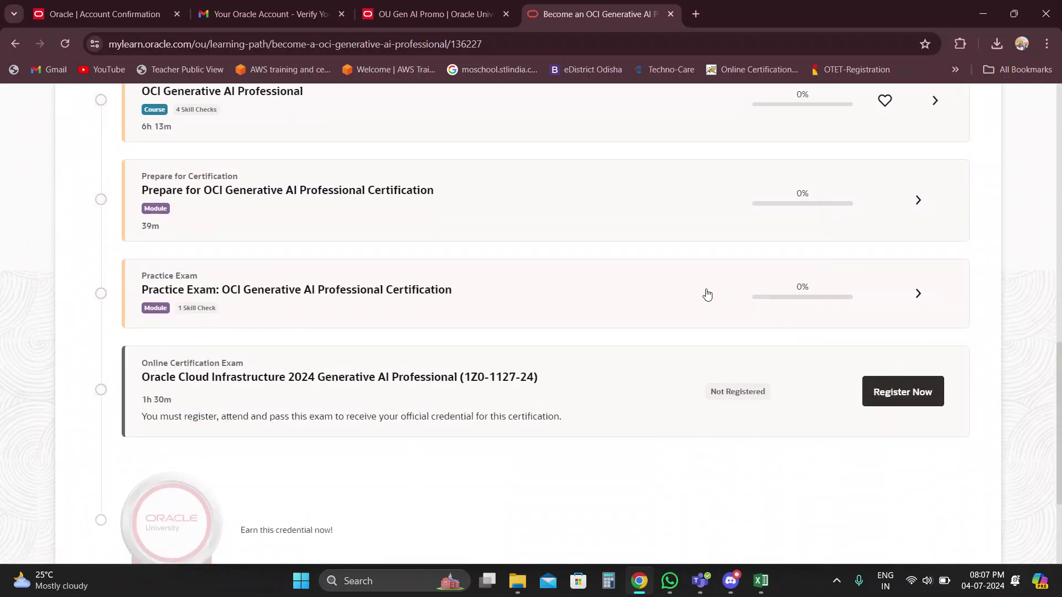
scroll(708, 295, up, 1)
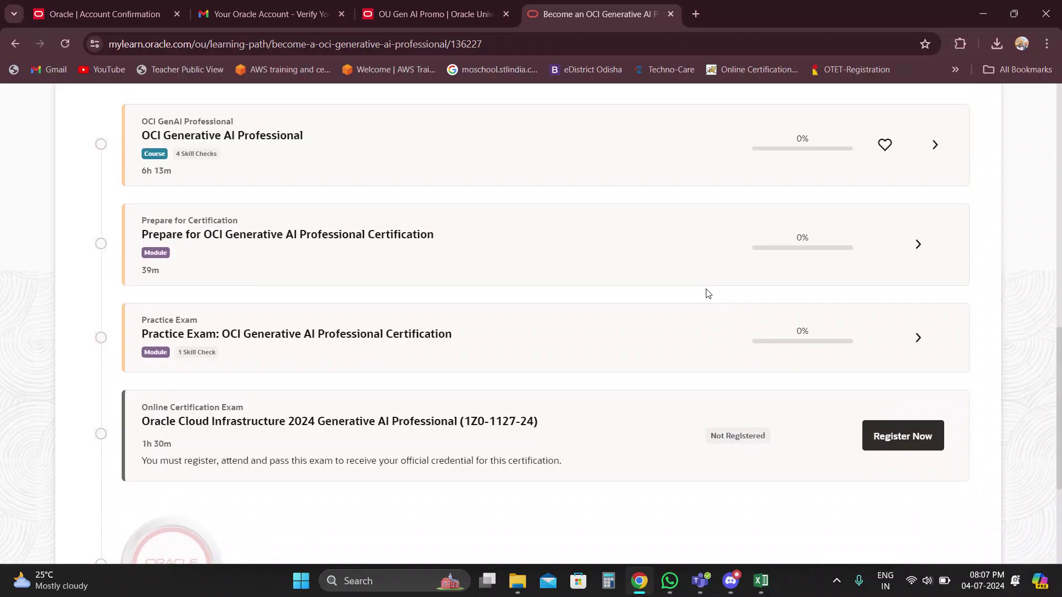
Start registration for the 1Z0-1127-24 exam and bring up its scheduling form.
click(899, 443)
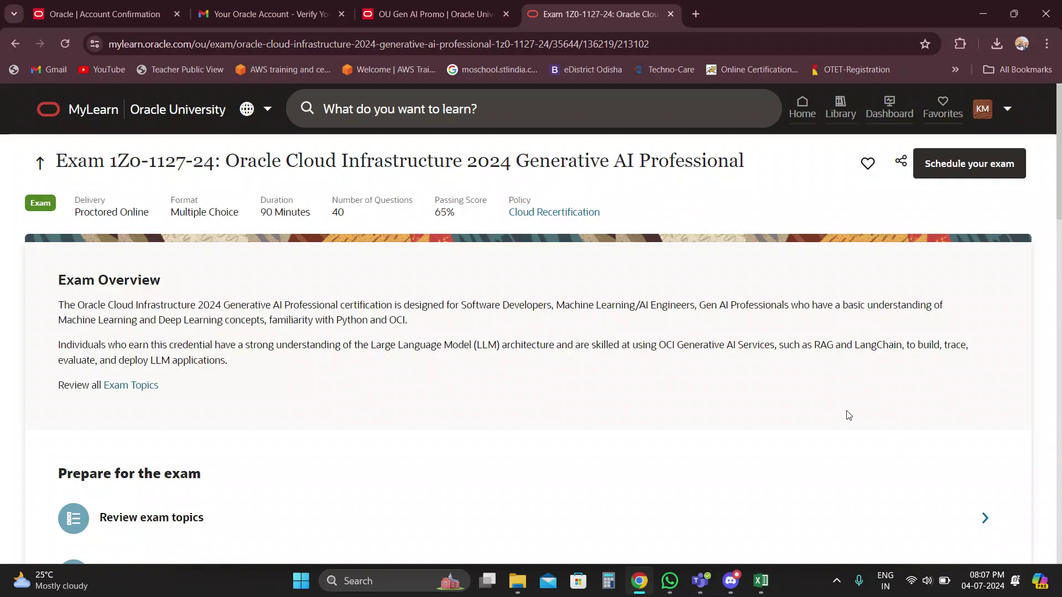
scroll(826, 389, down, 5)
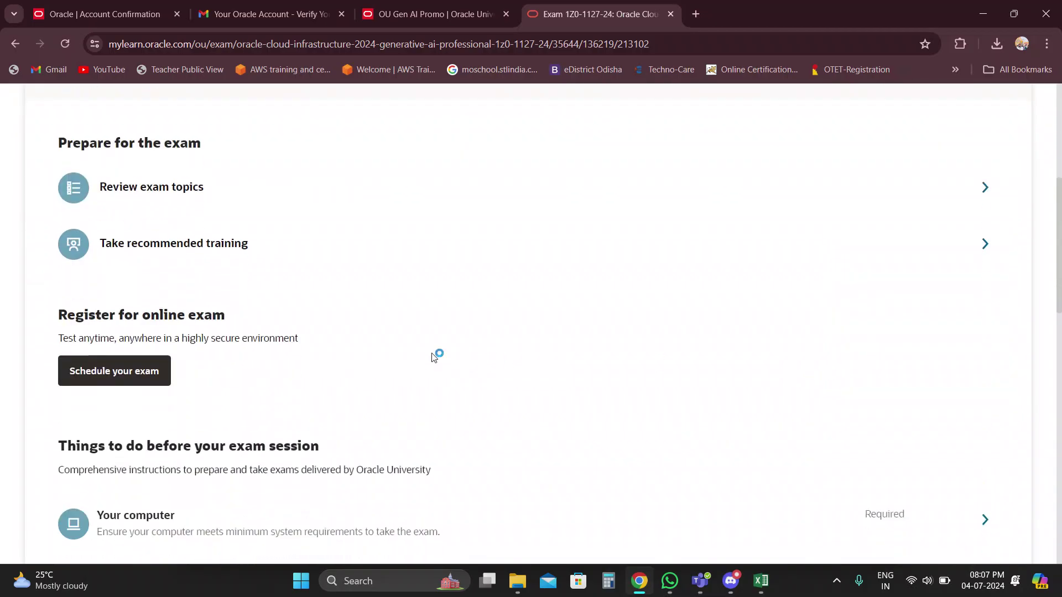
click(115, 377)
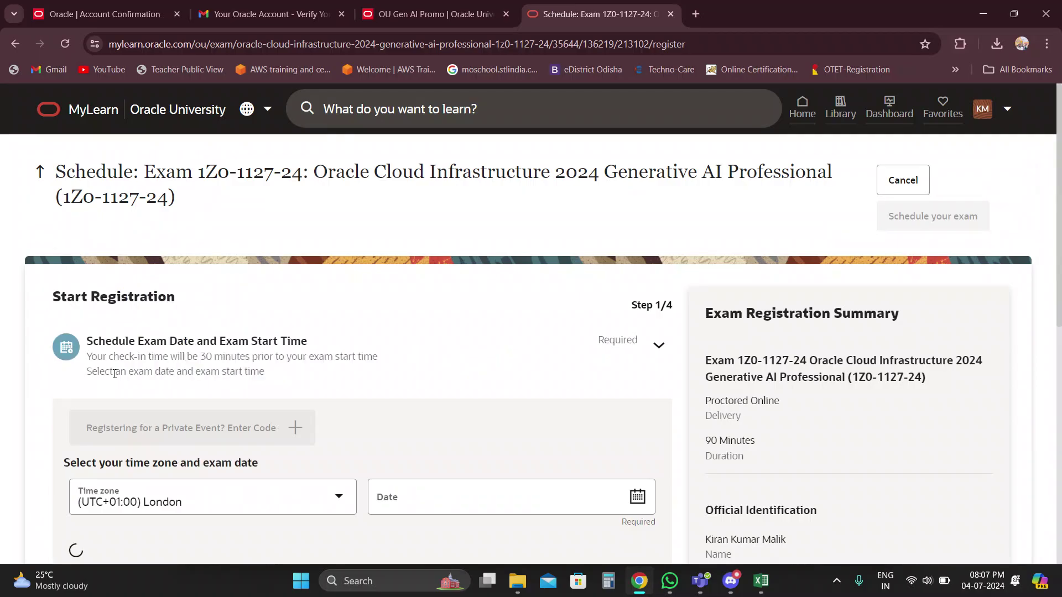
scroll(278, 358, down, 3)
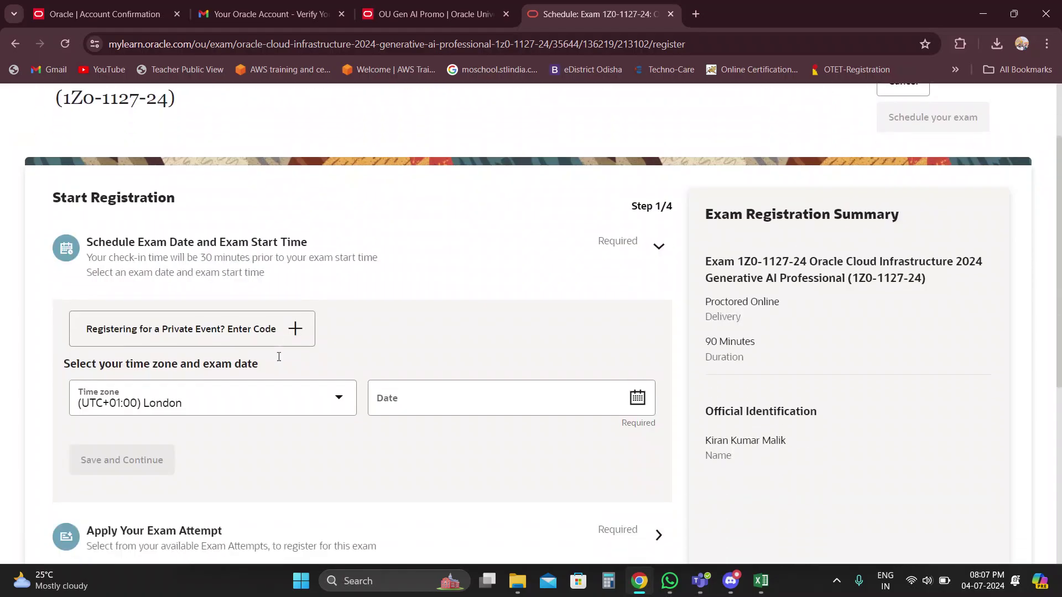
Change the time zone from London to (UTC+05:30) Chennai, Kolkata, Mumbai, New Delhi by searching 'kol'.
click(326, 312)
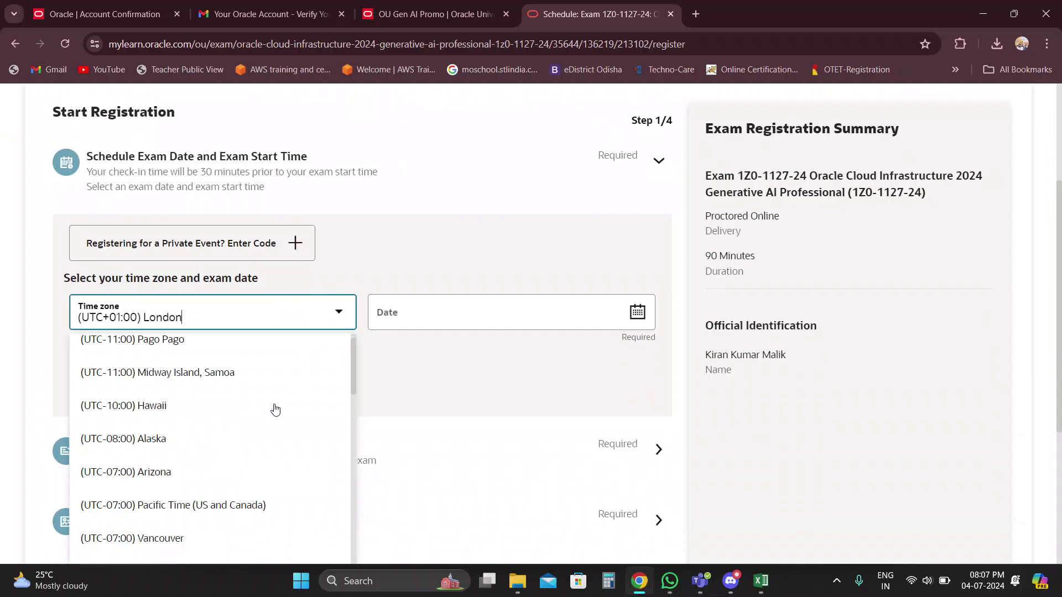
scroll(276, 410, down, 4)
scroll(275, 409, down, 8)
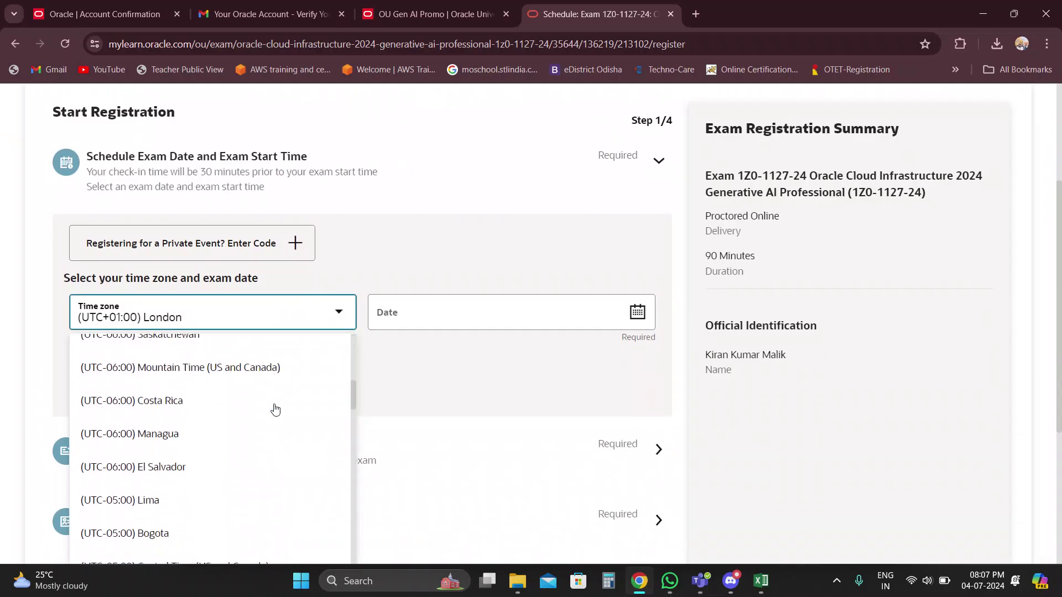
scroll(275, 410, down, 6)
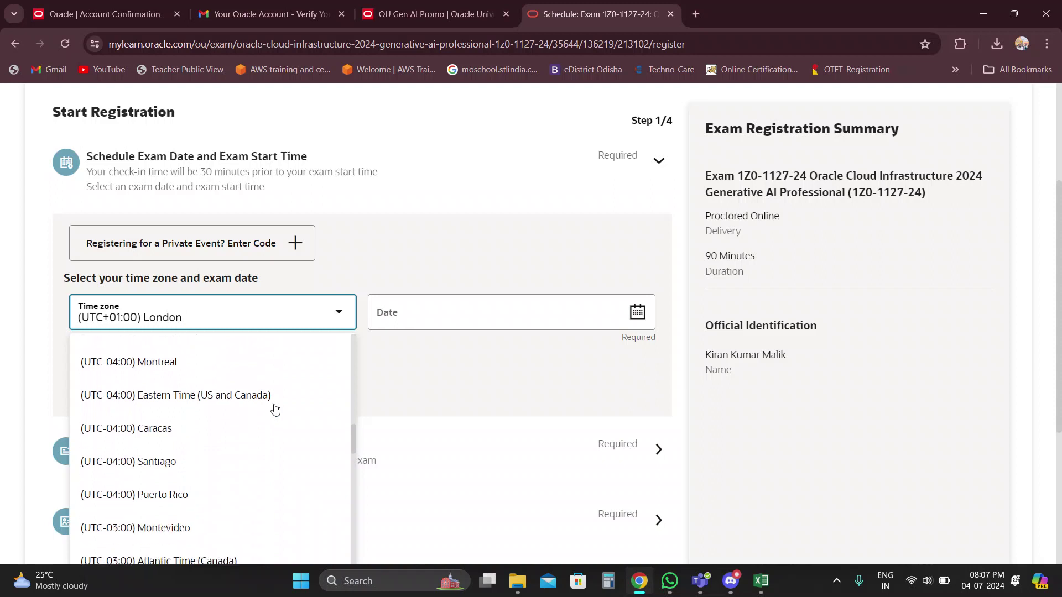
scroll(276, 410, down, 5)
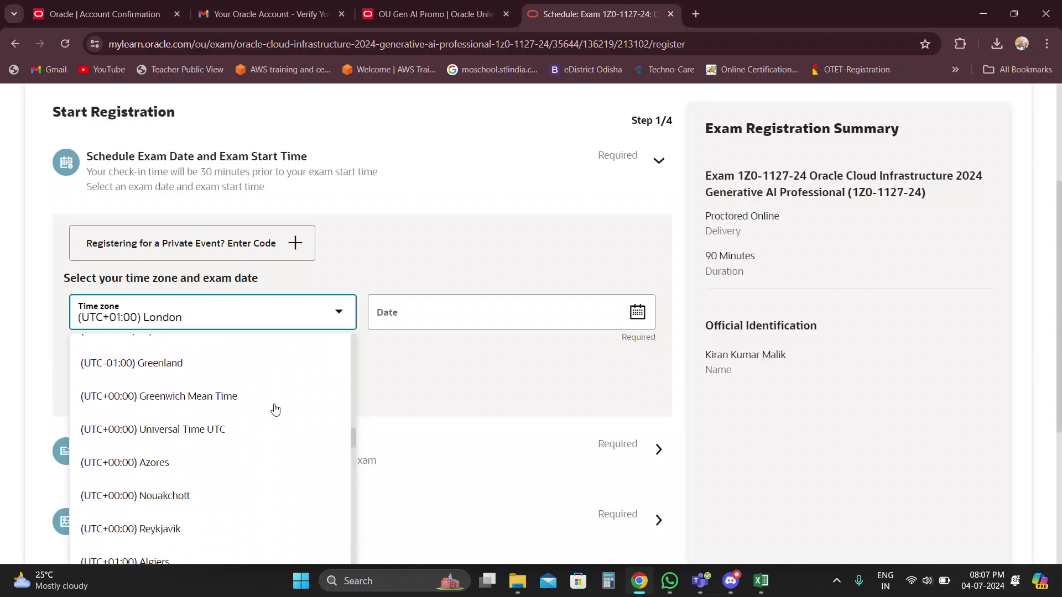
text(k)
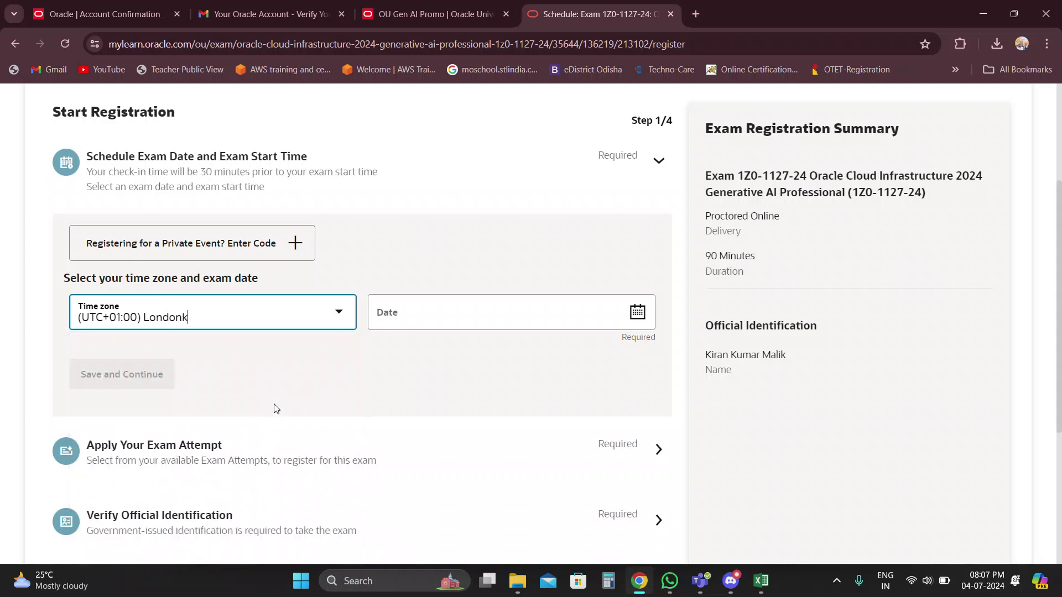
key(BackSpace)
key(BackSpace)
key(BackSpace)
key(BackSpace)
key(BackSpace)
key(BackSpace)
key(BackSpace)
key(BackSpace)
key(BackSpace)
key(BackSpace)
key(BackSpace)
key(BackSpace)
key(BackSpace)
key(BackSpace)
key(BackSpace)
key(BackSpace)
key(BackSpace)
key(BackSpace)
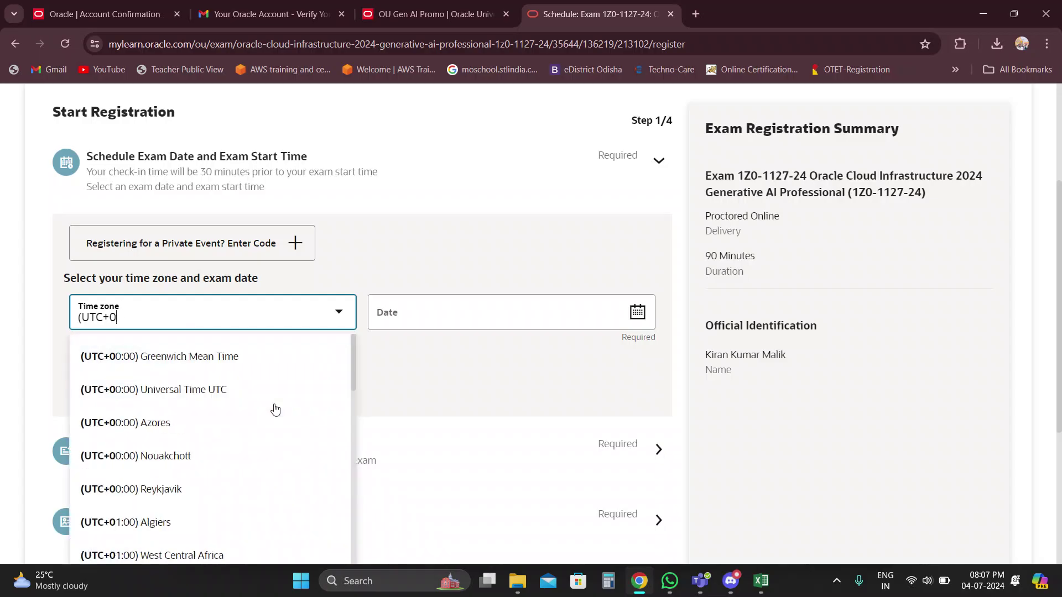
text(ki)
key(BackSpace)
text(ol)
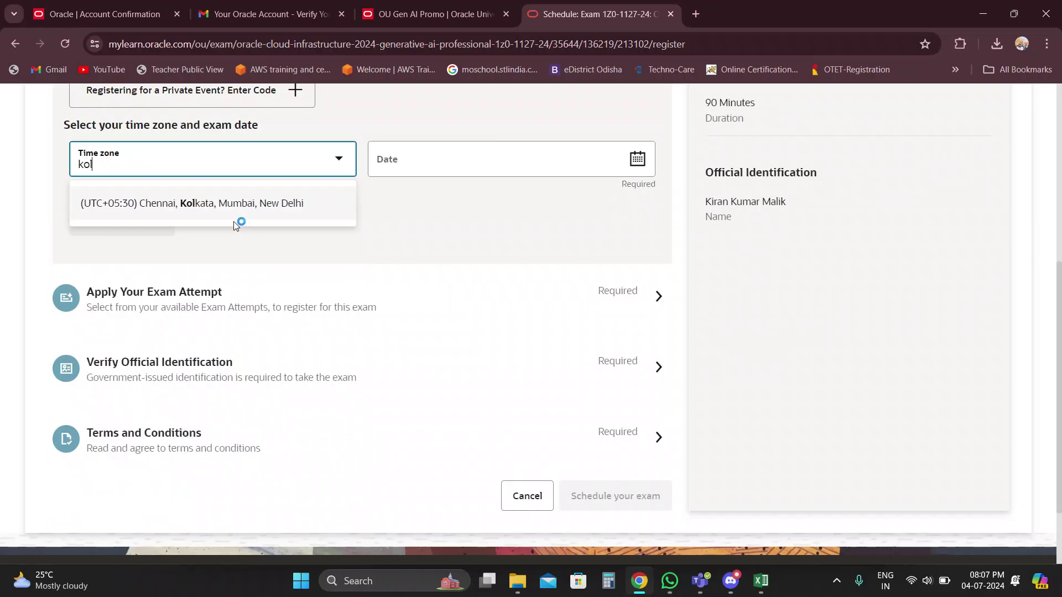
click(237, 205)
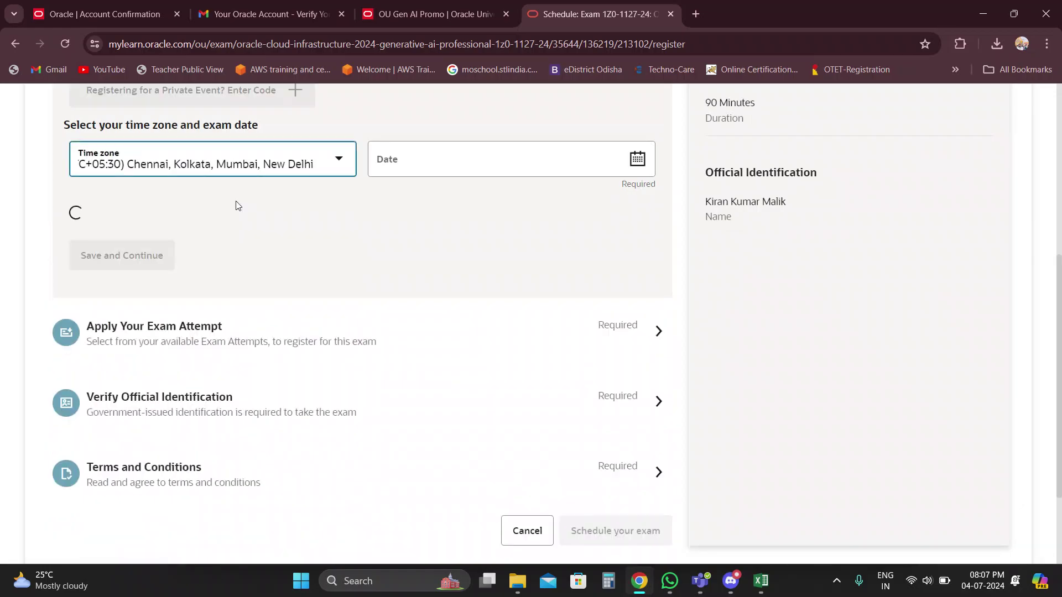
click(465, 166)
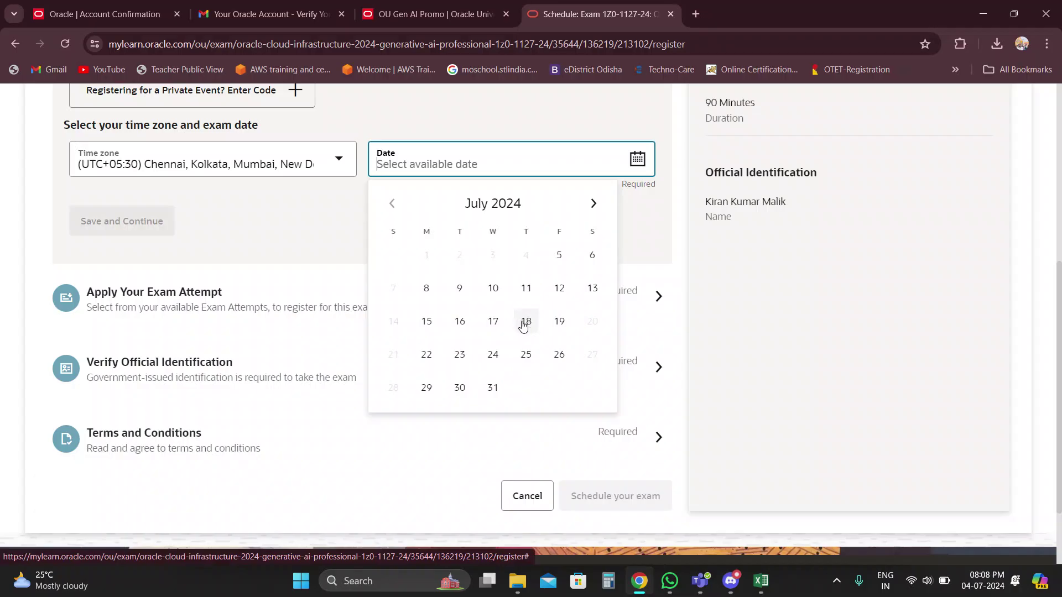
Pick July 18, 2024 with the 10:00 AM slot and save the booking time.
click(524, 322)
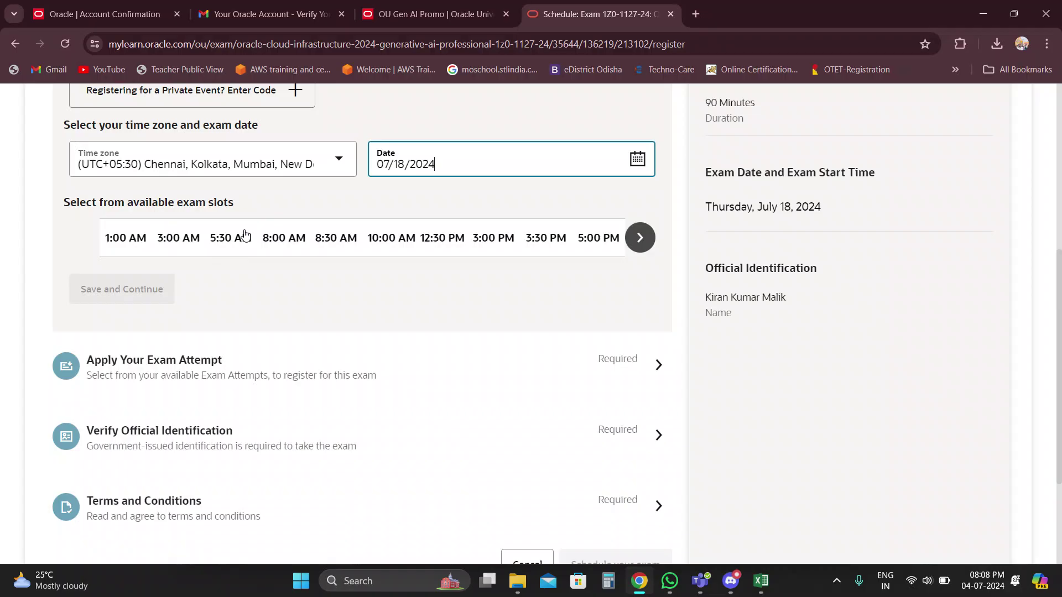
click(377, 238)
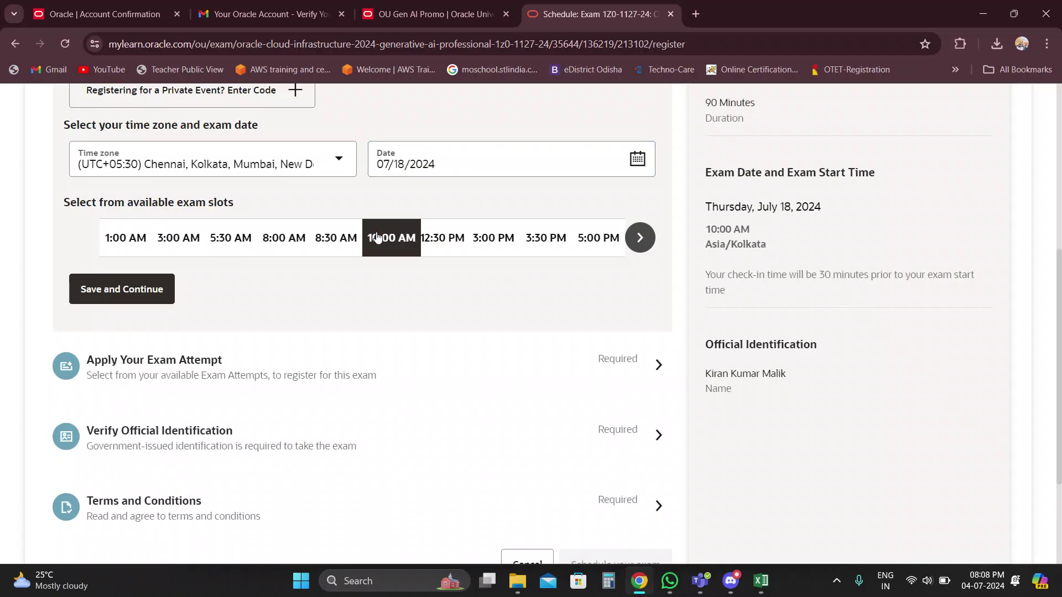
click(135, 292)
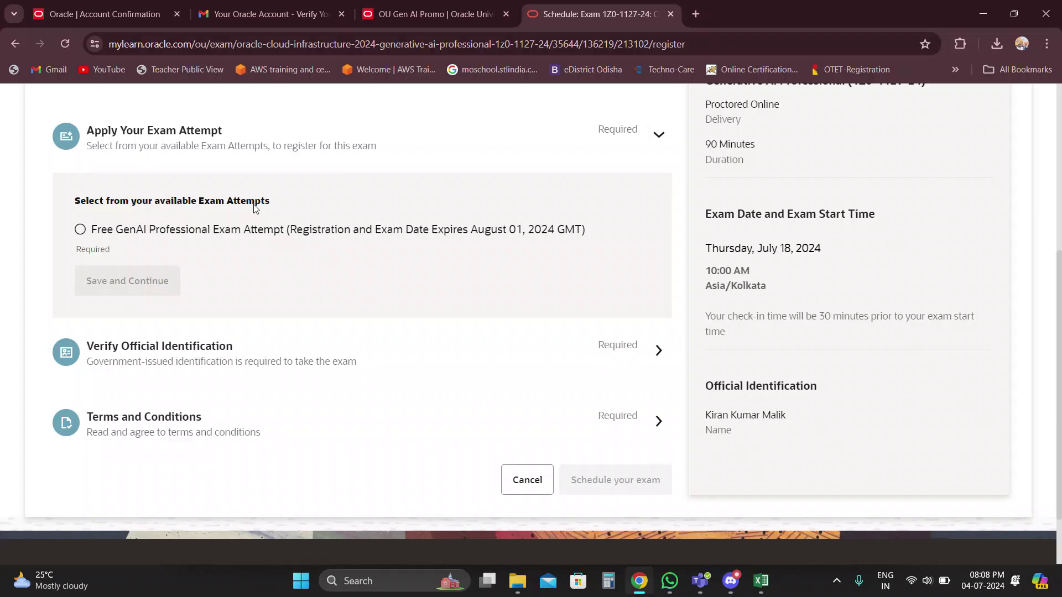
Apply the free GenAI Professional exam attempt and save it.
click(81, 230)
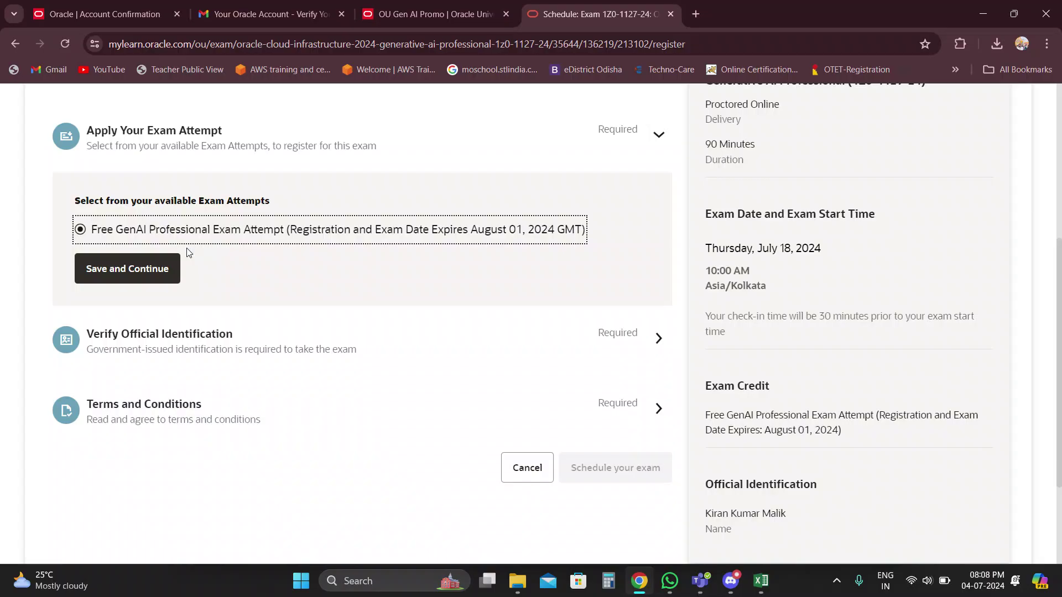
click(126, 269)
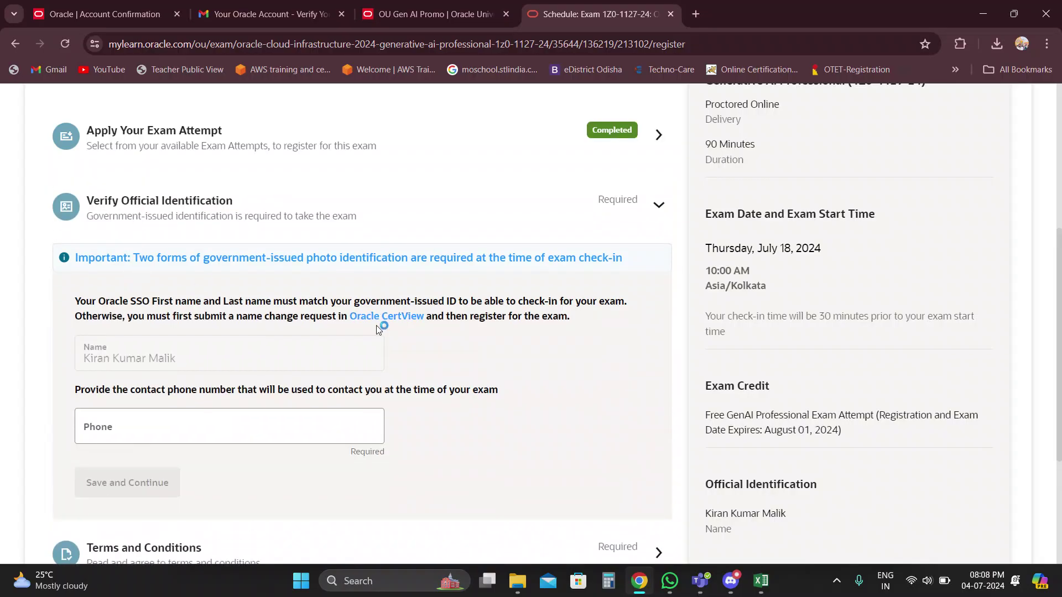
scroll(317, 367, down, 1)
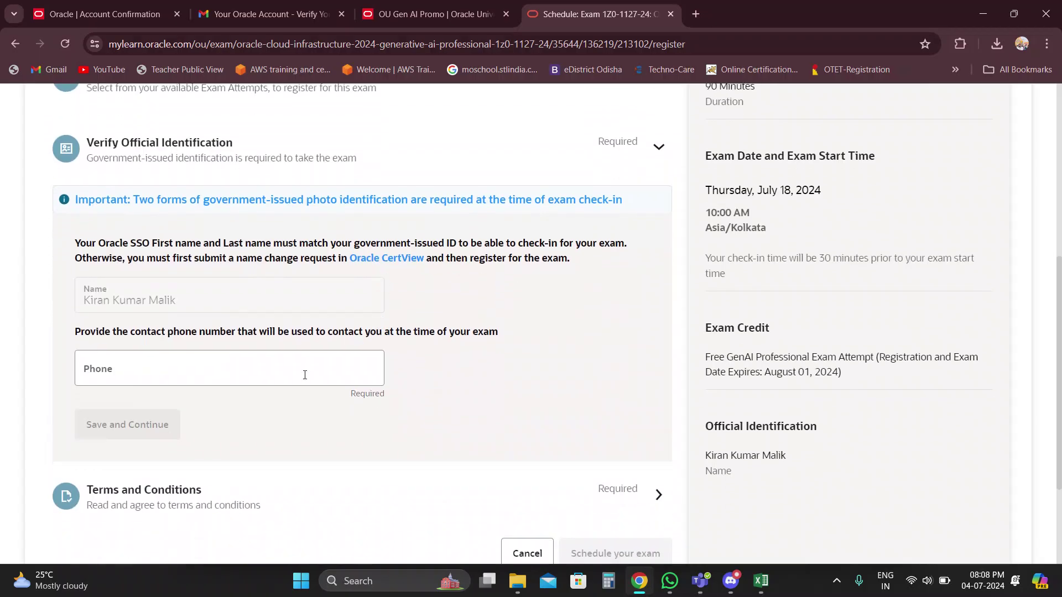
Enter a contact phone number and save the phone details.
click(305, 375)
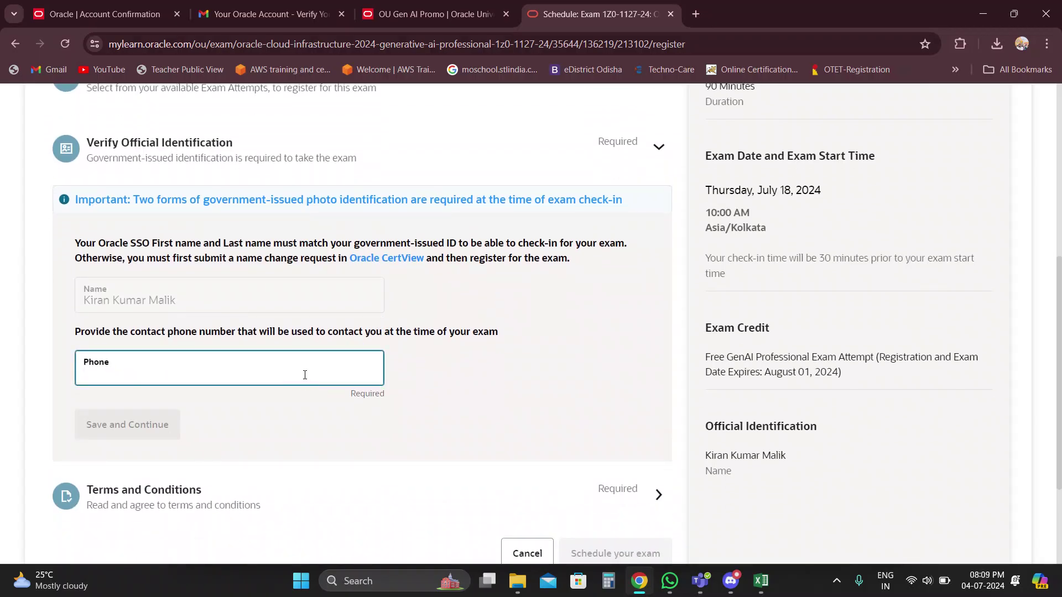
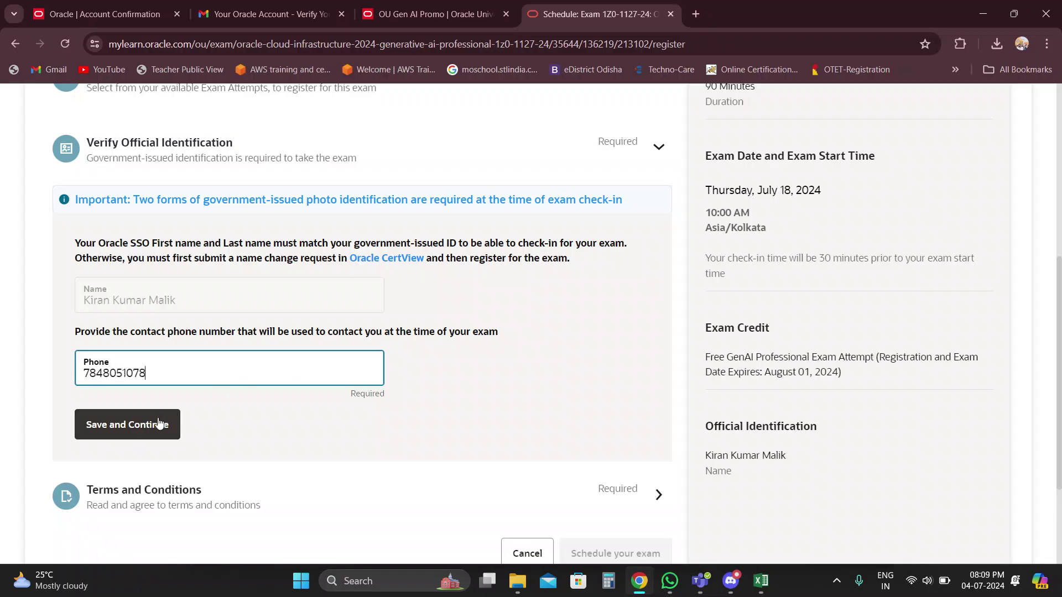
click(160, 424)
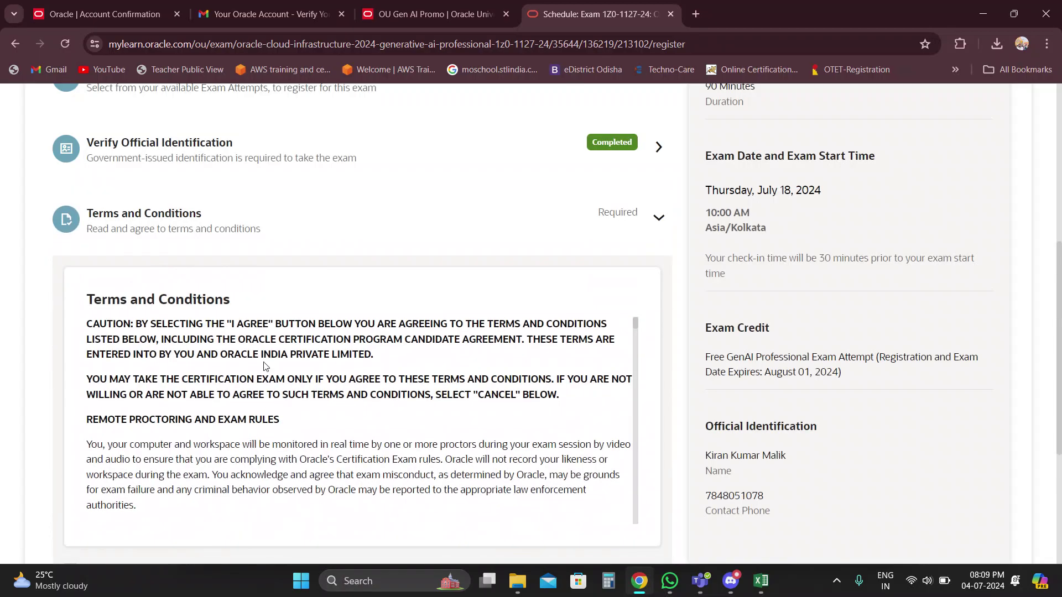
Agree to the terms and conditions and confirm the July 18, 10:00 AM appointment.
scroll(264, 361, down, 10)
scroll(264, 361, down, 8)
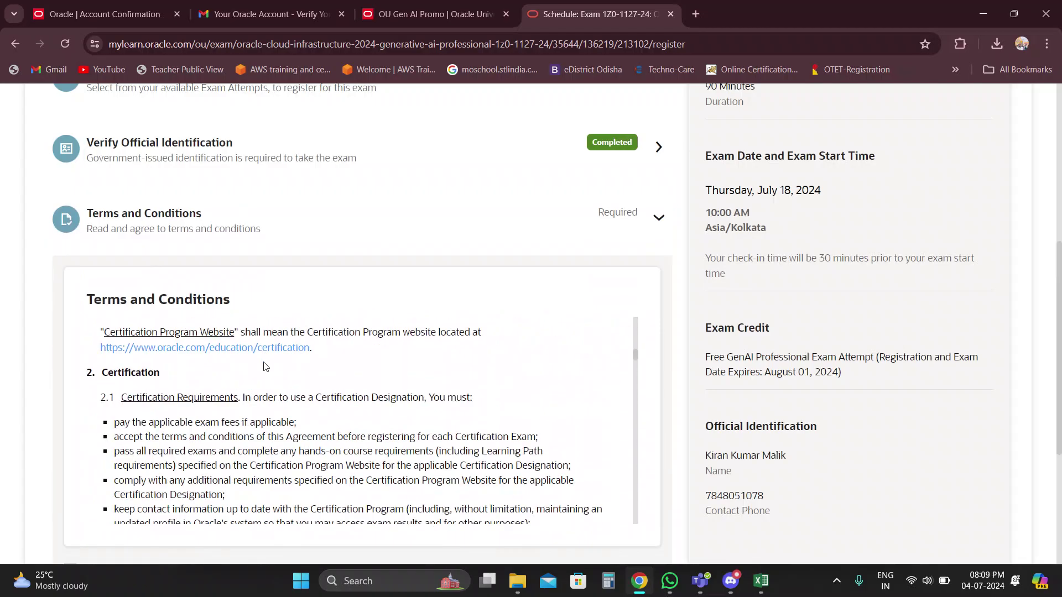
scroll(263, 362, down, 10)
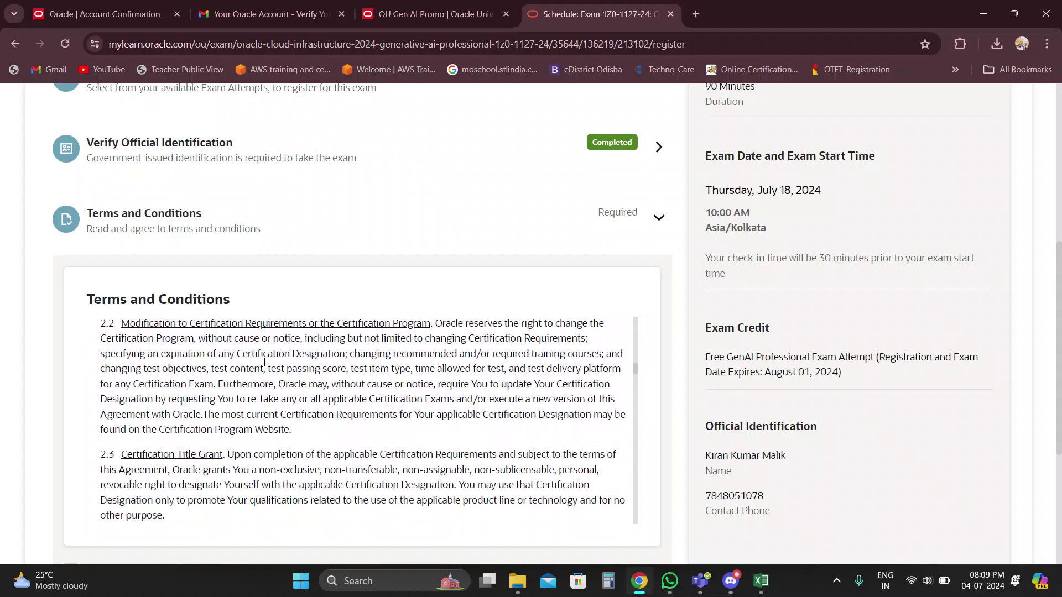
scroll(265, 365, down, 20)
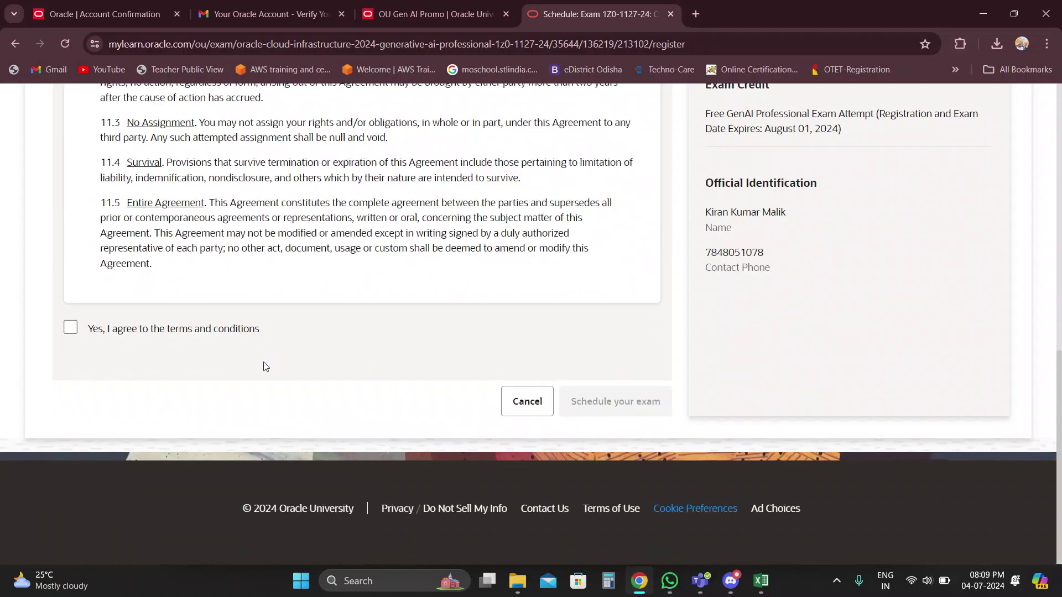
click(70, 329)
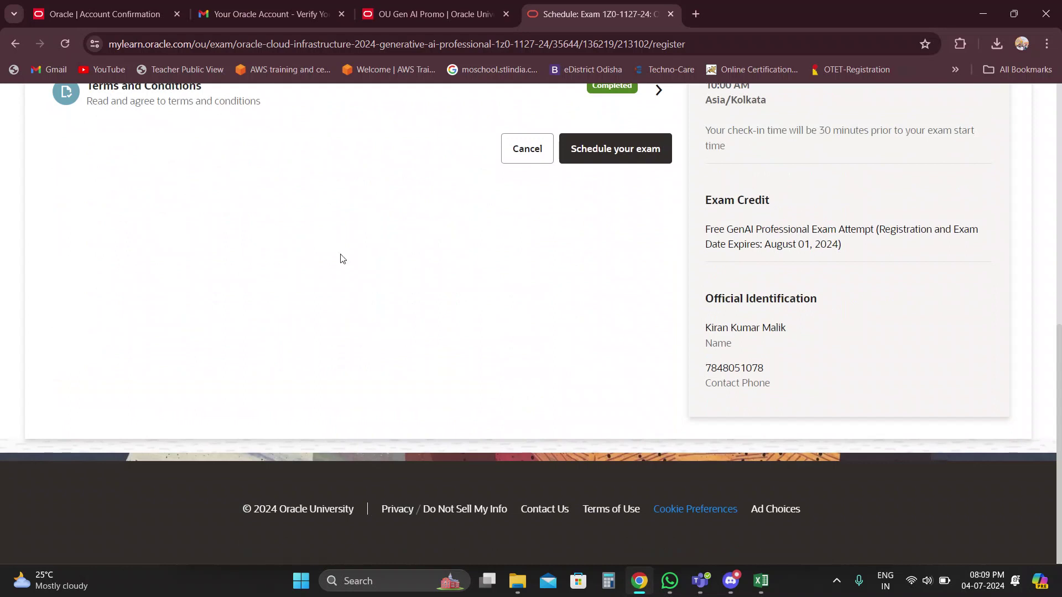
scroll(343, 258, up, 2)
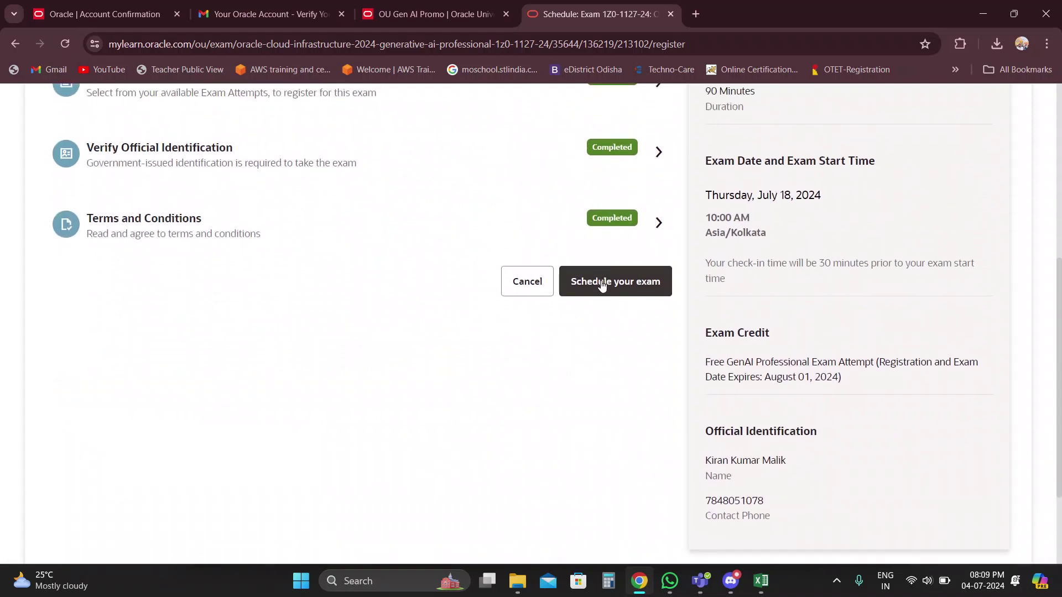
click(602, 284)
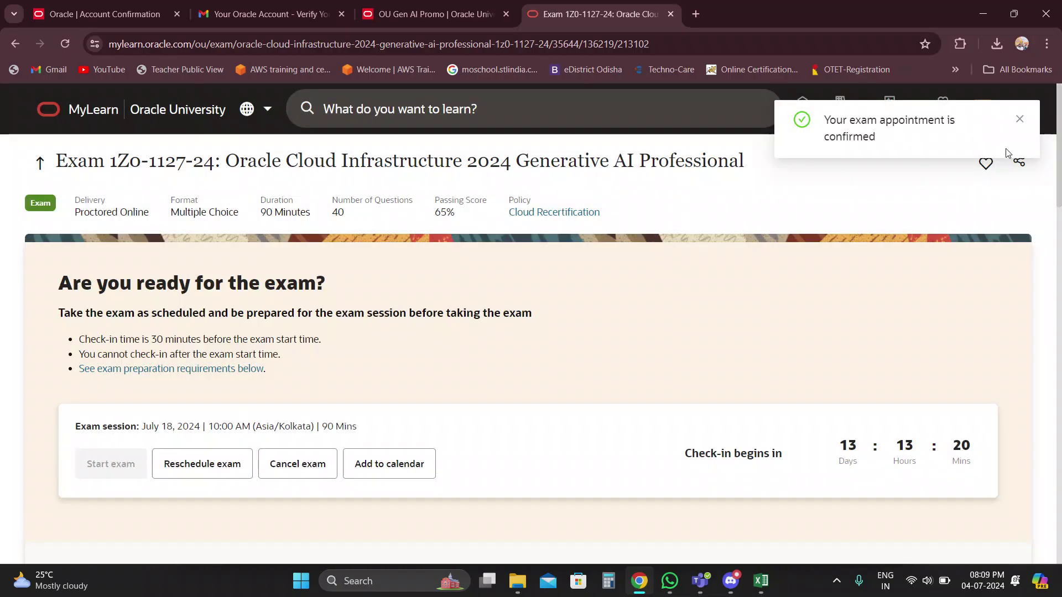
Dismiss the confirmation notice and highlight the 10:00 AM start time and check-in rule.
click(1019, 120)
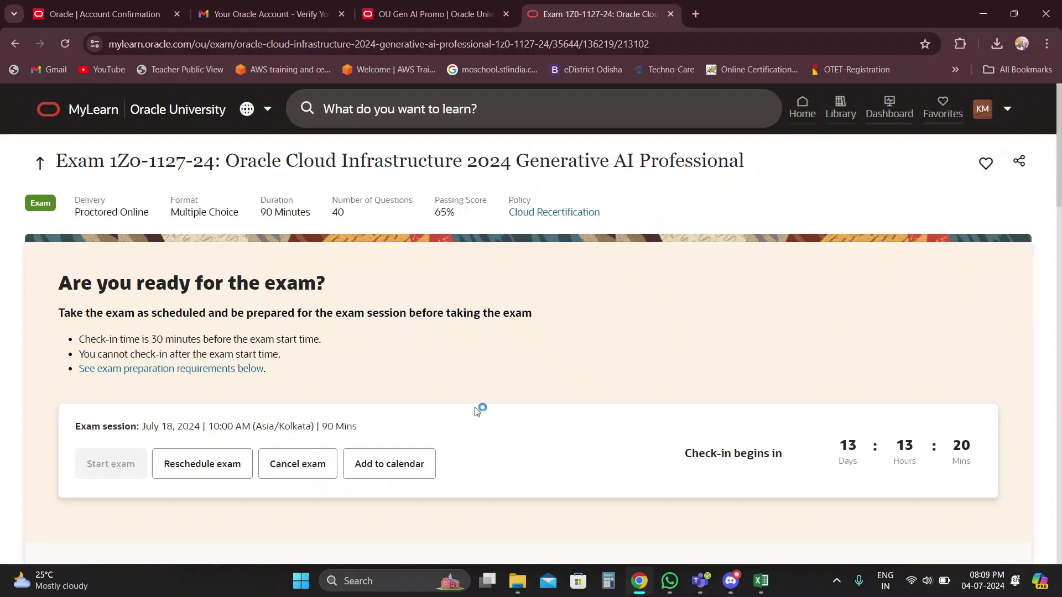
scroll(474, 409, down, 2)
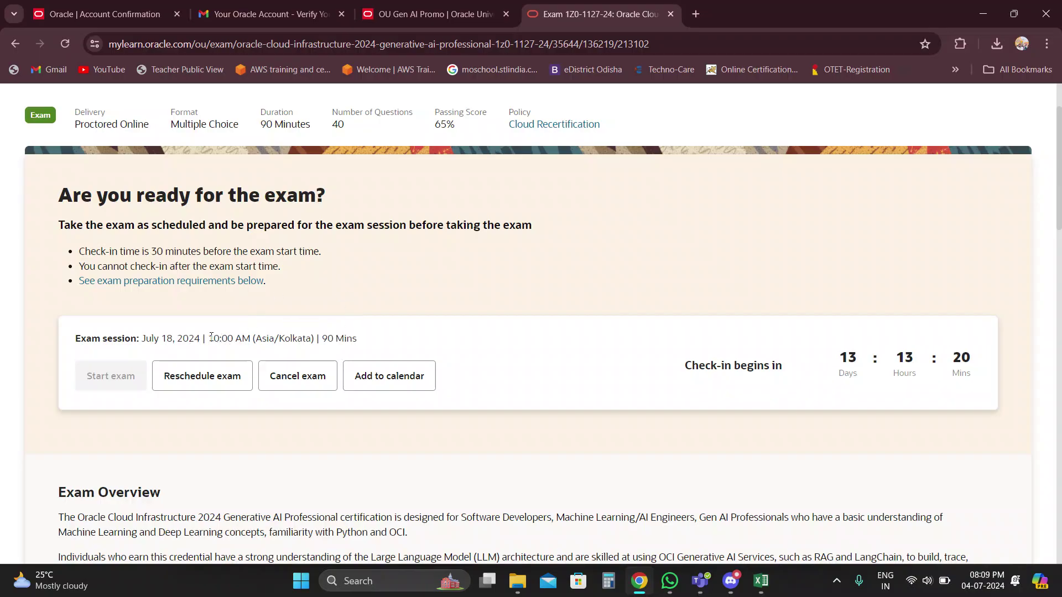
drag(209, 338, 239, 342)
drag(80, 252, 310, 255)
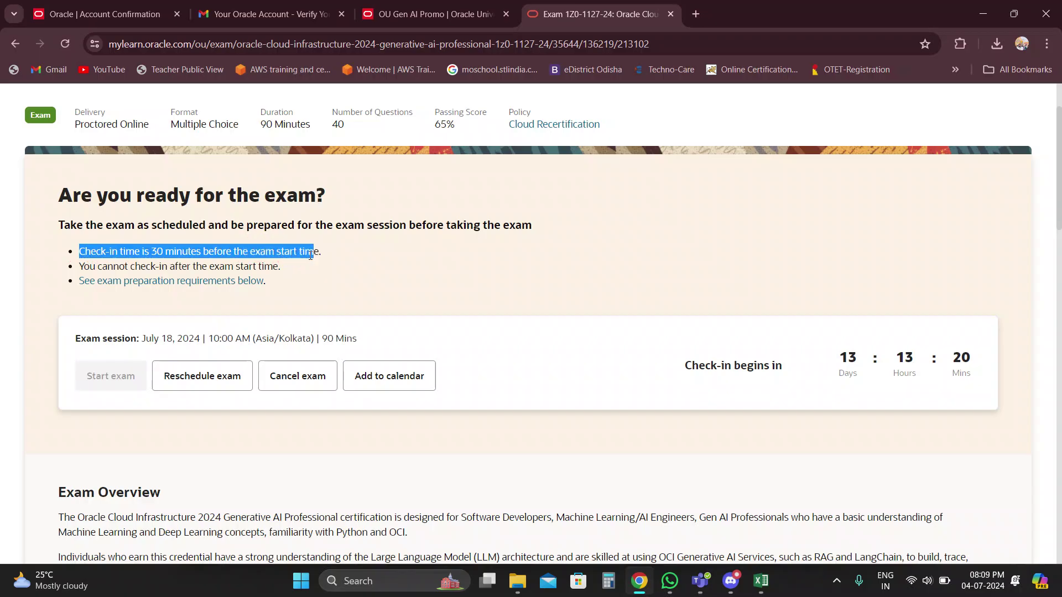
click(645, 410)
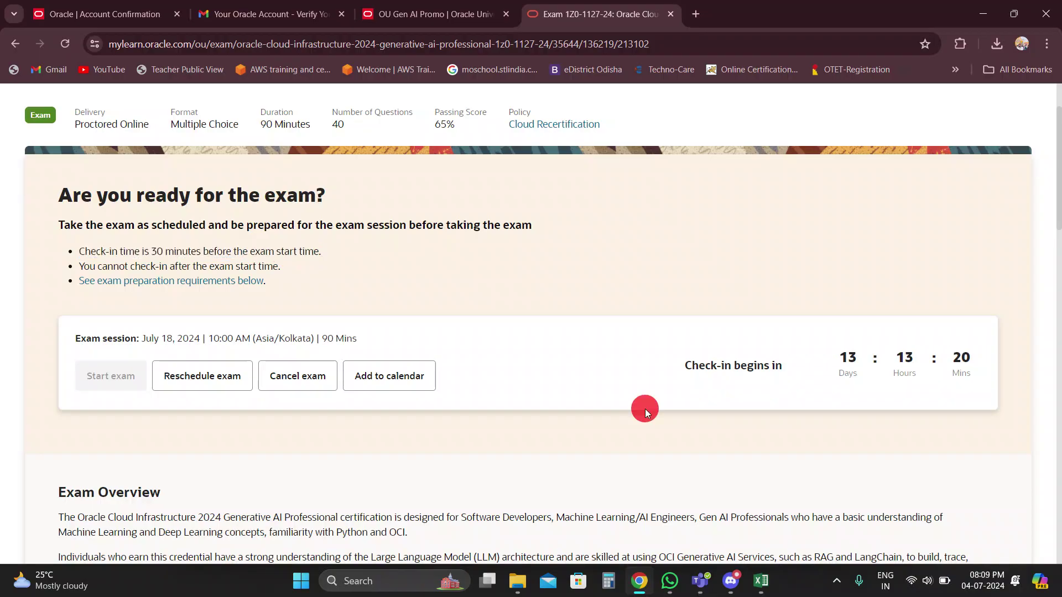
Scroll through the exam page reviewing the booked session details and exam policies.
scroll(645, 410, down, 1)
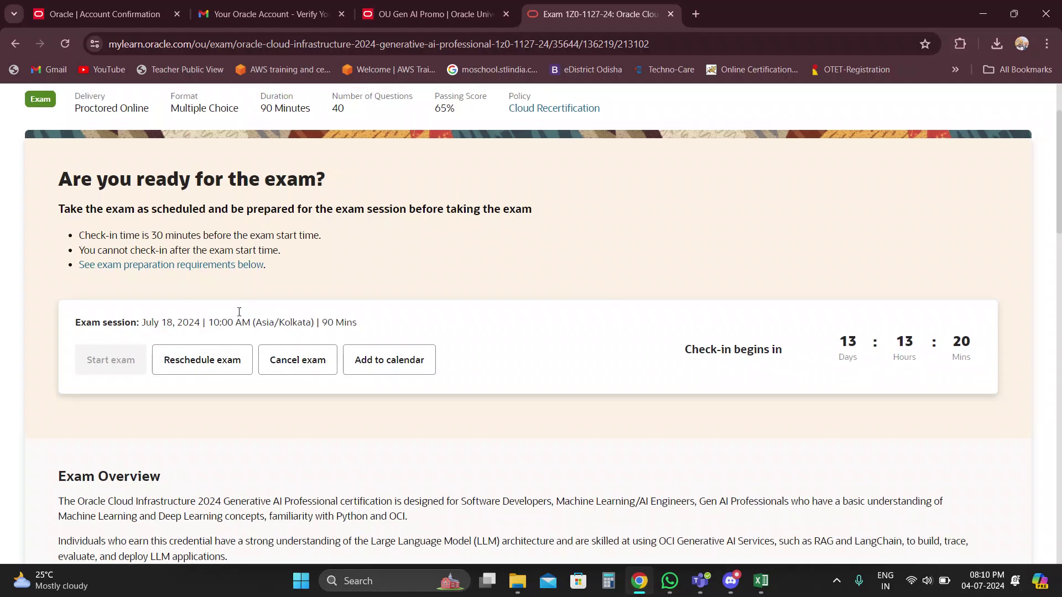
scroll(239, 313, up, 1)
scroll(239, 315, up, 1)
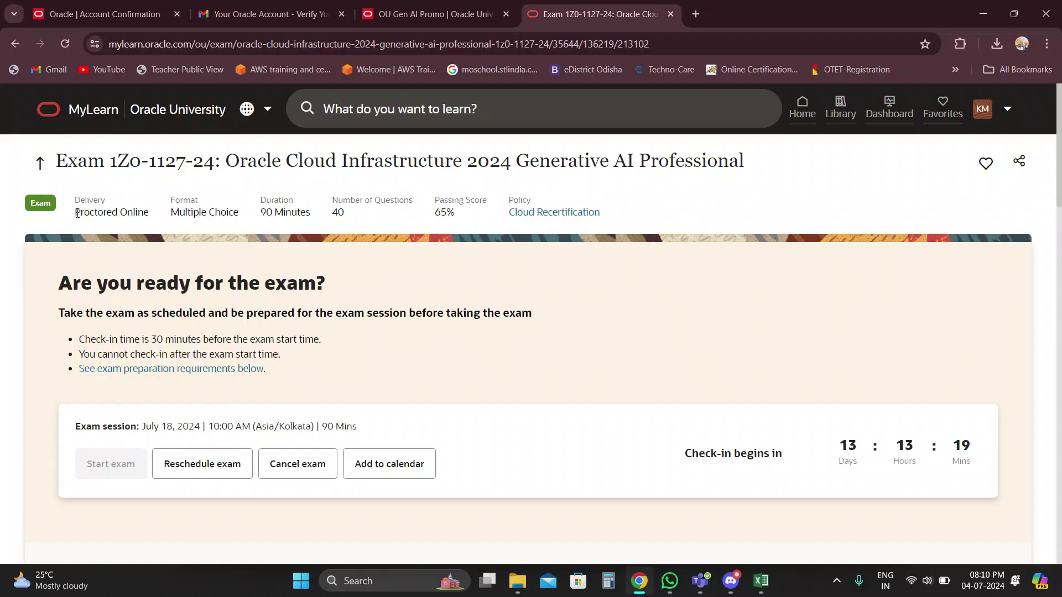
scroll(482, 301, down, 4)
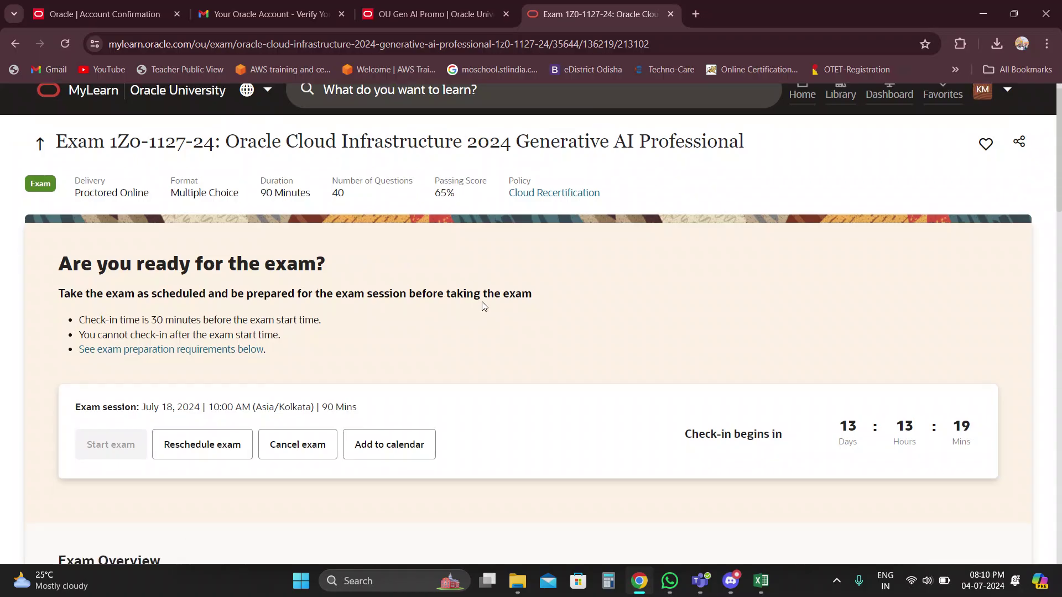
scroll(482, 307, down, 1)
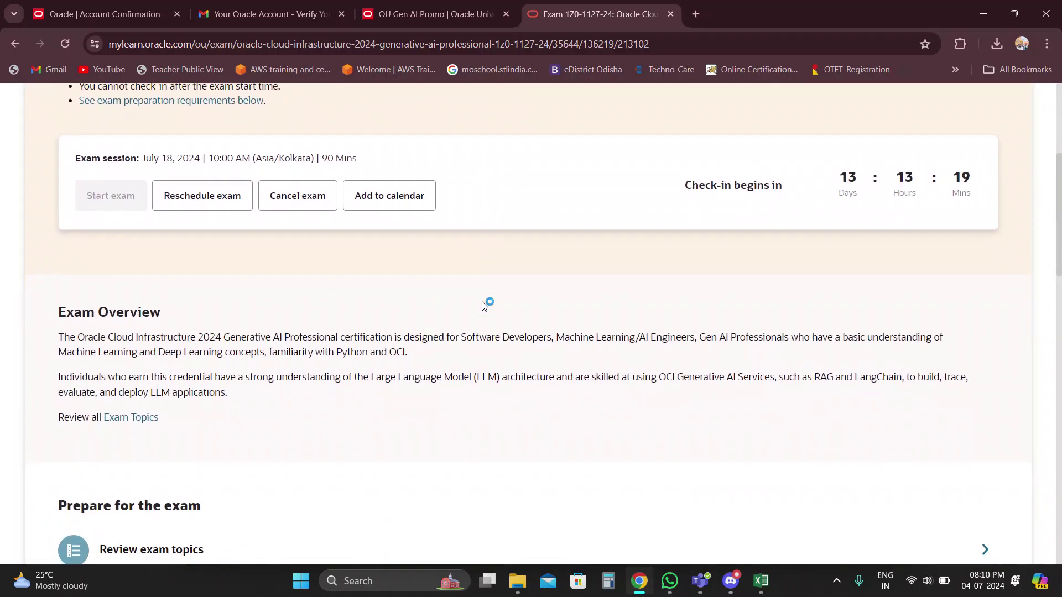
scroll(482, 306, down, 2)
scroll(484, 306, down, 10)
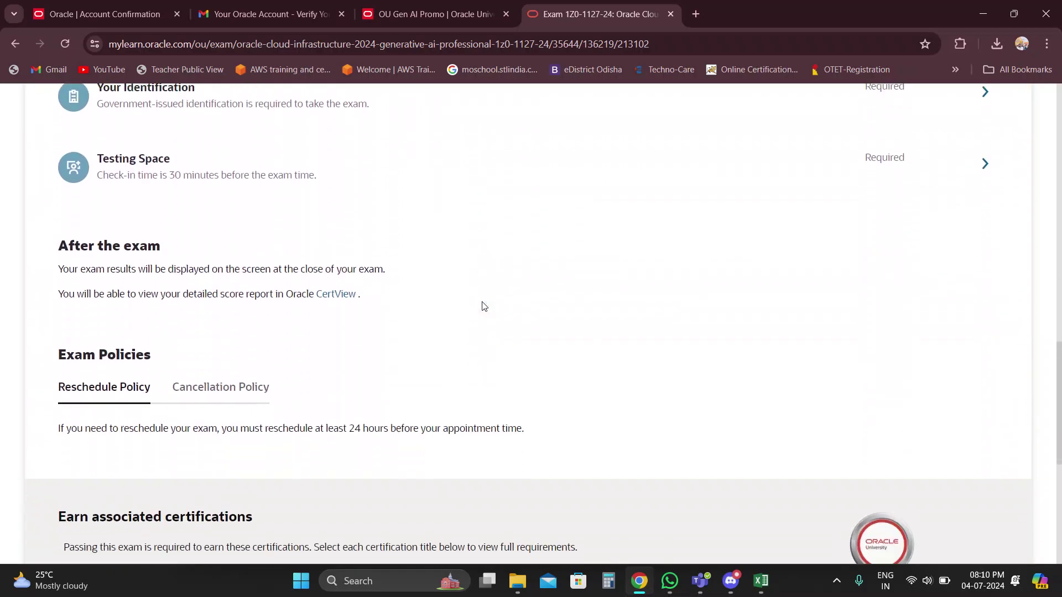
scroll(484, 306, down, 4)
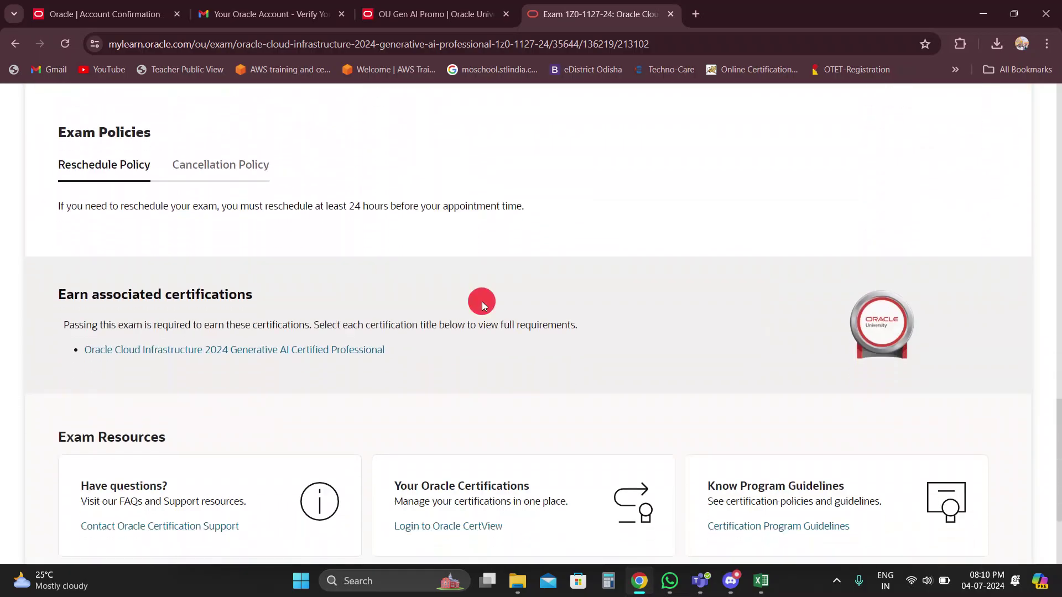
scroll(482, 283, down, 2)
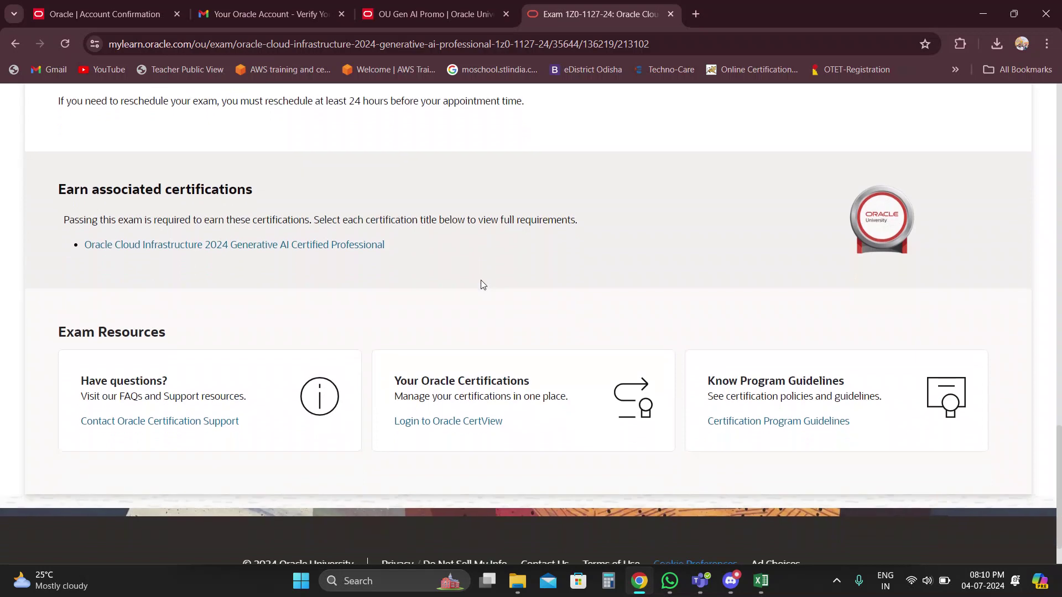
scroll(480, 280, up, 14)
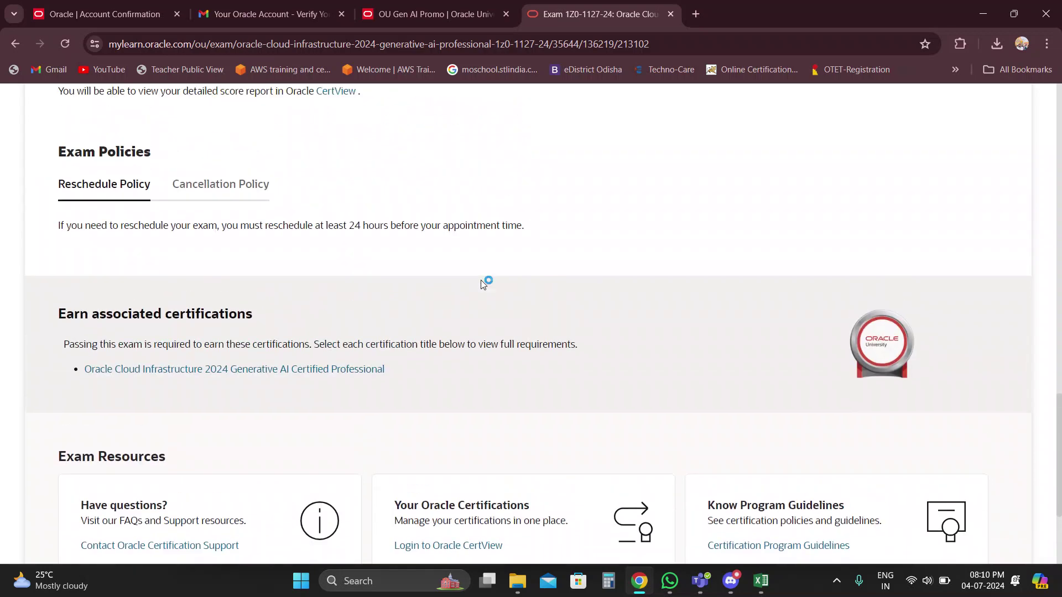
scroll(481, 285, up, 6)
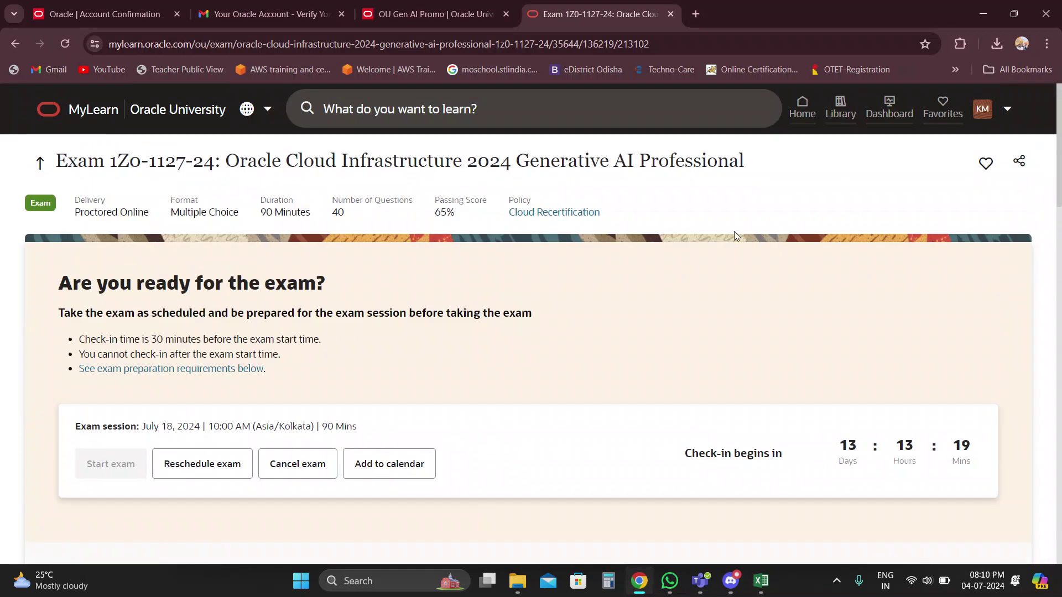